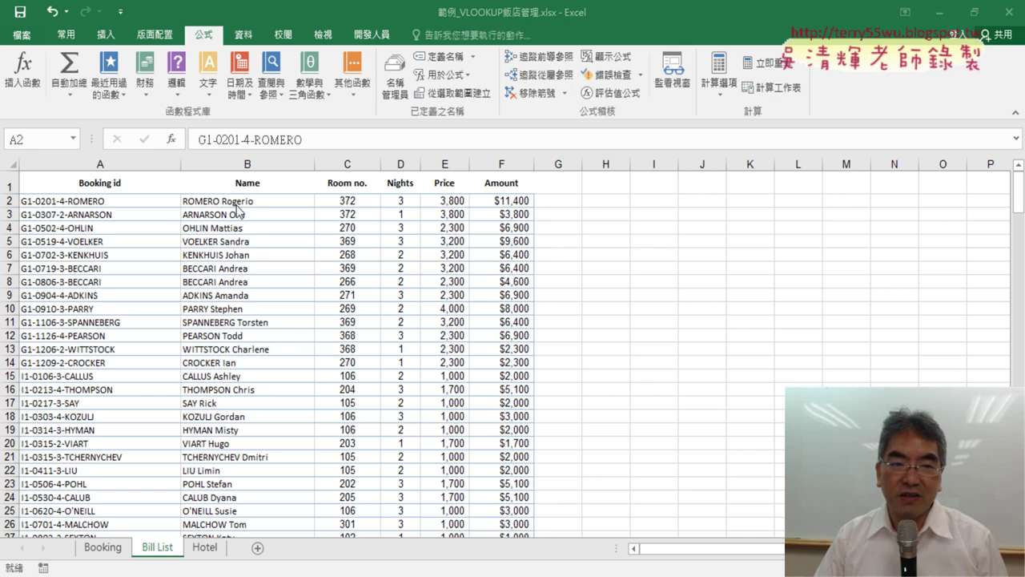
After checking B2's name formula, remove '+1' from Booking A2's formula so nights use E2-D2
{"action": "left_click", "coordinate": [265, 201]}
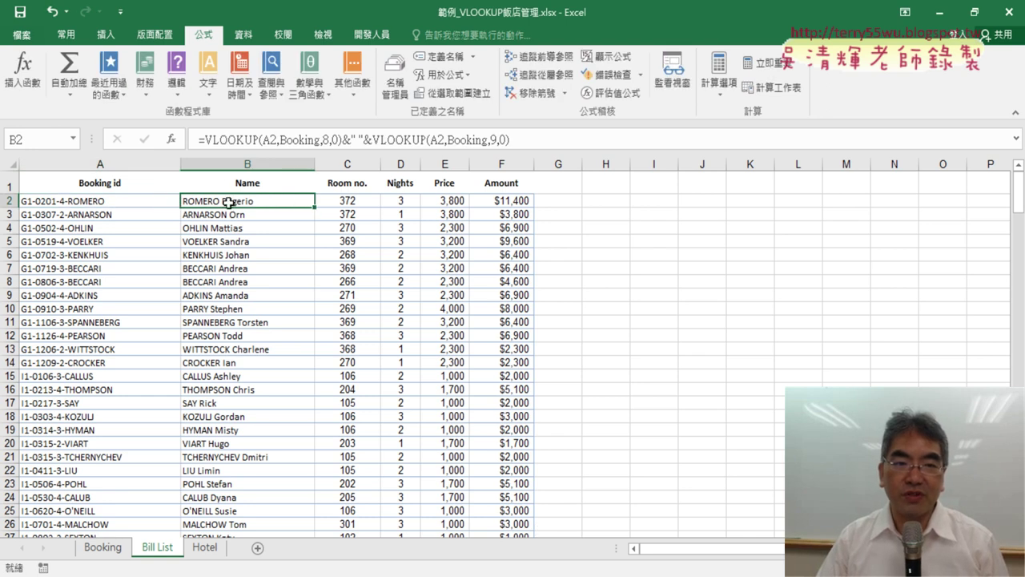
{"action": "left_click", "coordinate": [101, 547]}
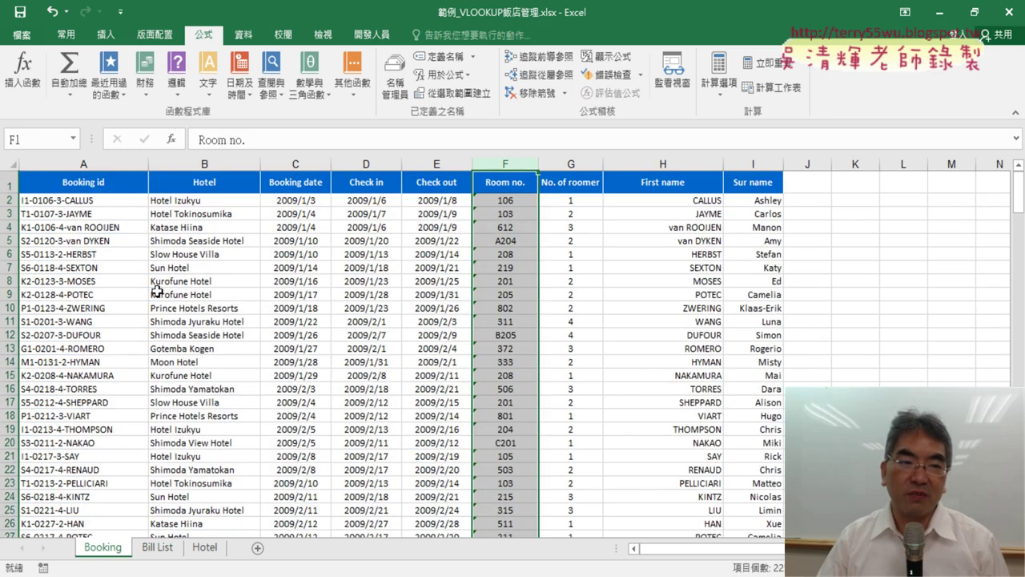
{"action": "left_click", "coordinate": [110, 197]}
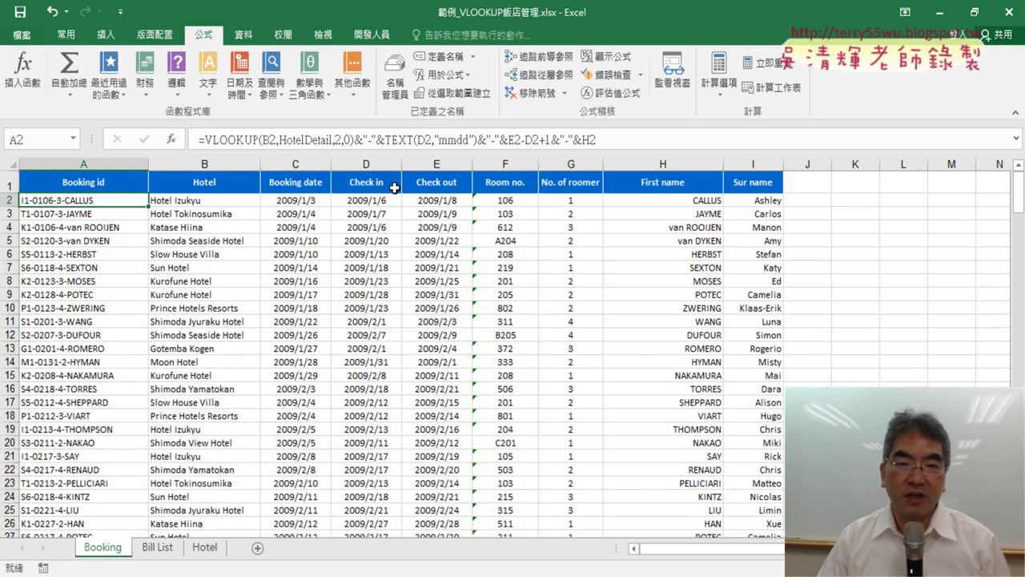
{"action": "left_click_drag", "start_coordinate": [538, 139], "coordinate": [552, 139]}
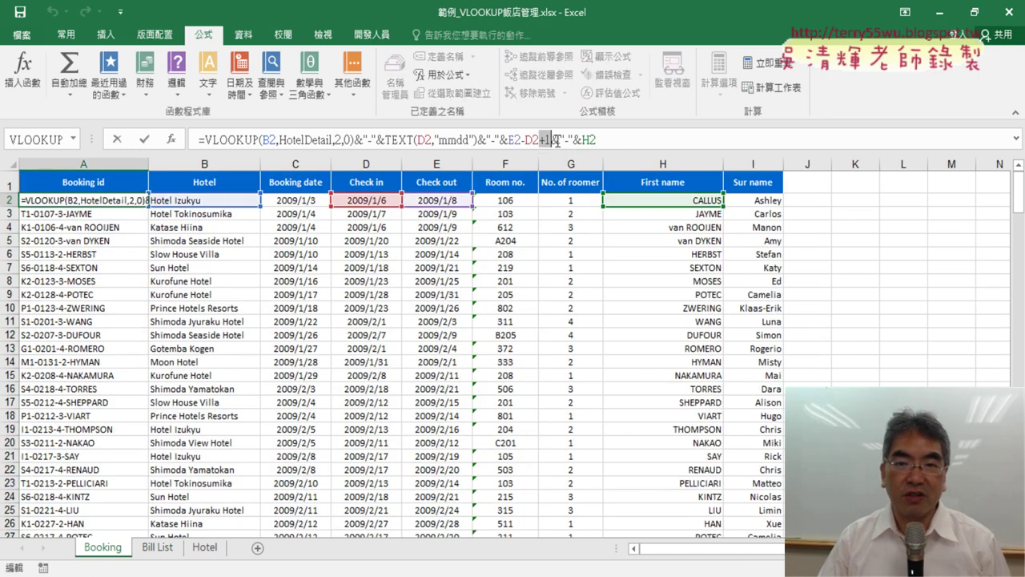
{"action": "key", "text": "BackSpace"}
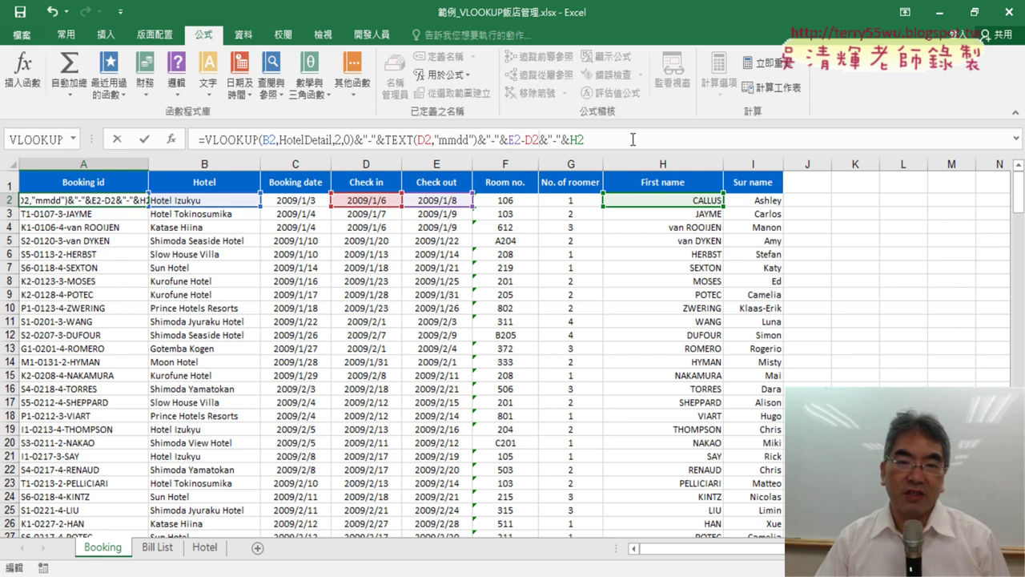
{"action": "left_click", "coordinate": [145, 139]}
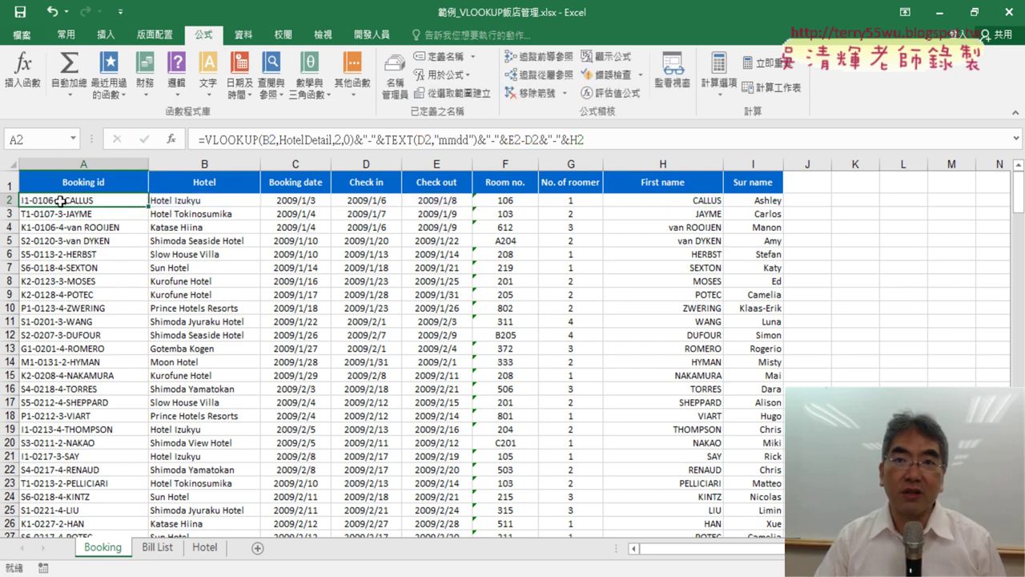
Inspect the #N/A results in Bill List row 15, then undo the Booking id formula edit
{"action": "left_click", "coordinate": [158, 548]}
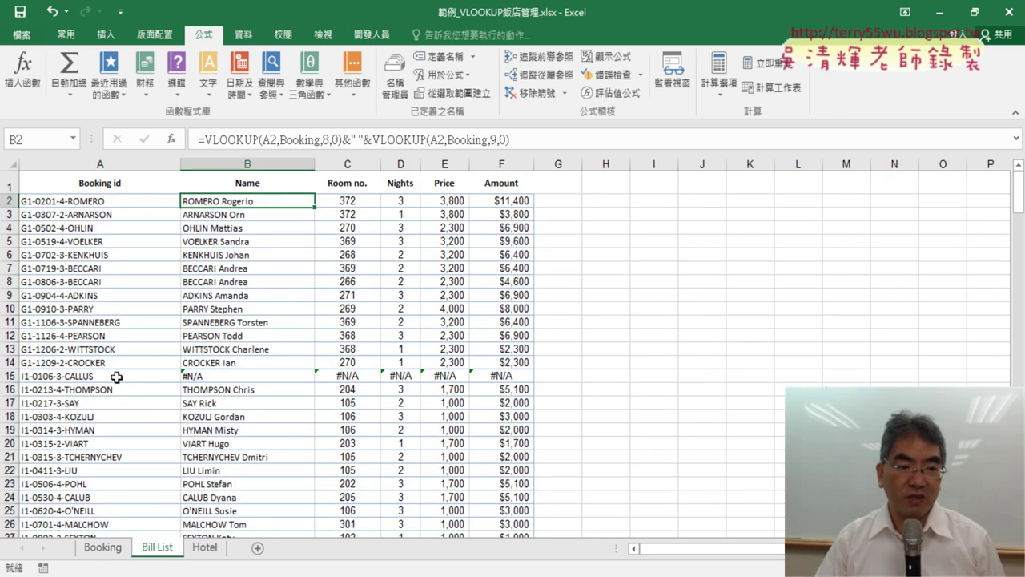
{"action": "left_click_drag", "start_coordinate": [247, 380], "coordinate": [521, 377]}
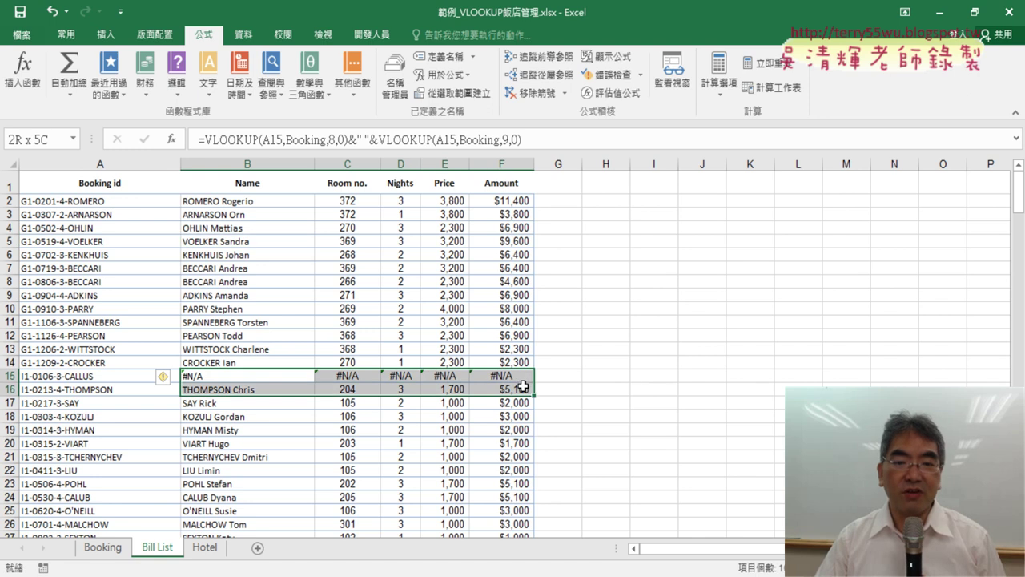
{"action": "left_click", "coordinate": [120, 376]}
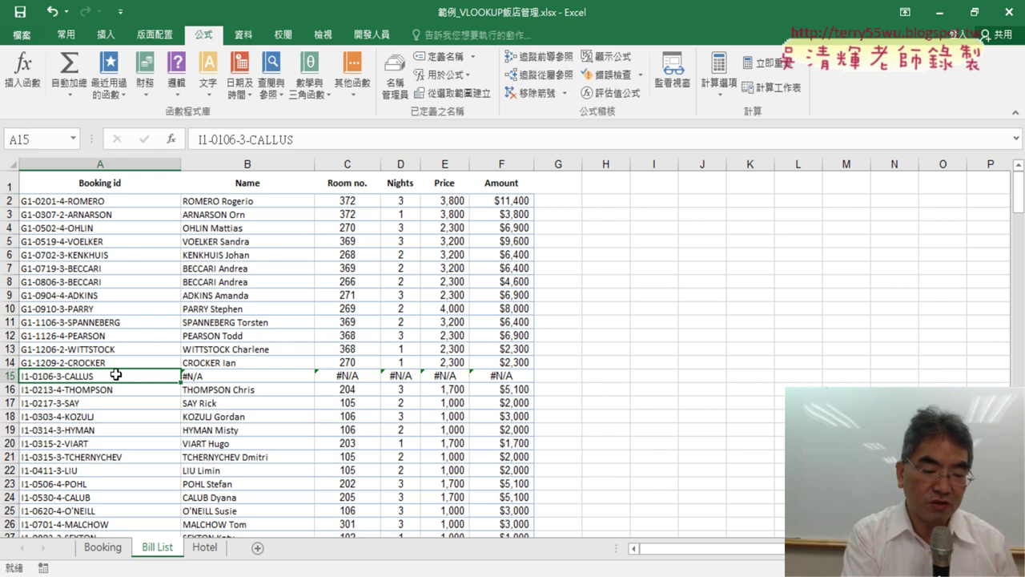
{"action": "key", "text": "ctrl+Page_Up"}
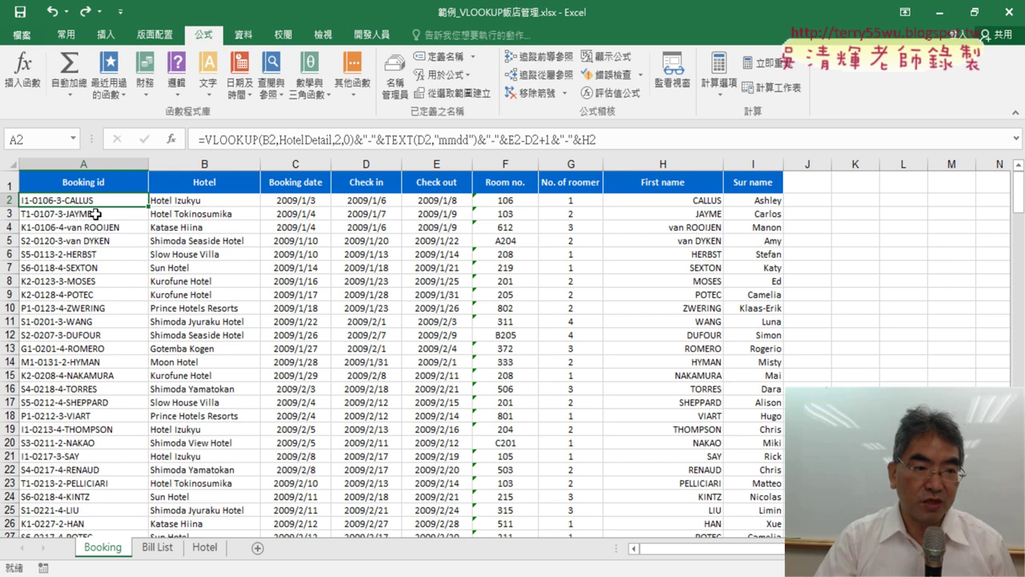
Delete '+1' from Booking A2's formula and fill it down column A
{"action": "left_click", "coordinate": [545, 141]}
{"action": "key", "text": "BackSpace"}
{"action": "key", "text": "BackSpace"}
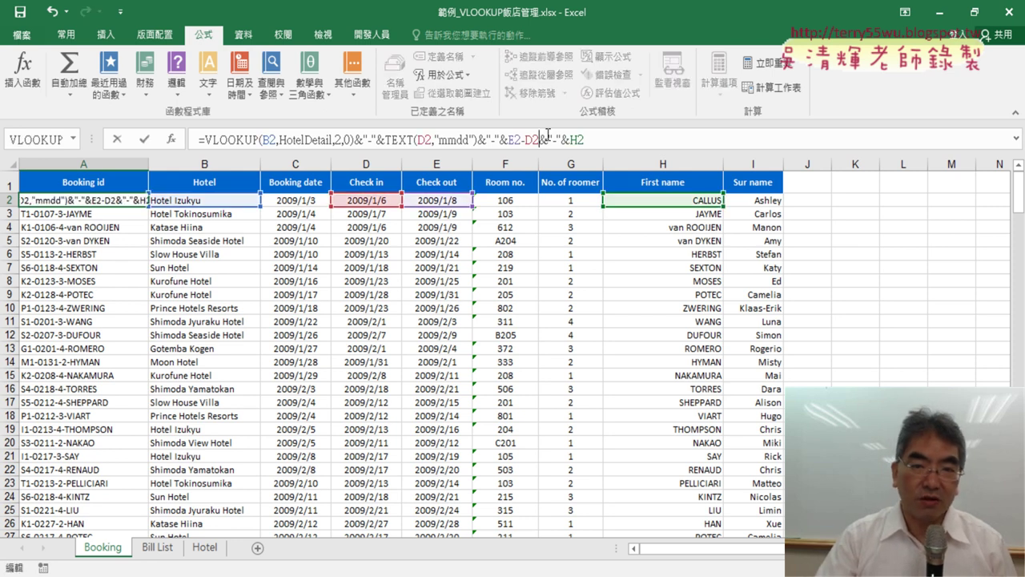
{"action": "left_click", "coordinate": [145, 140]}
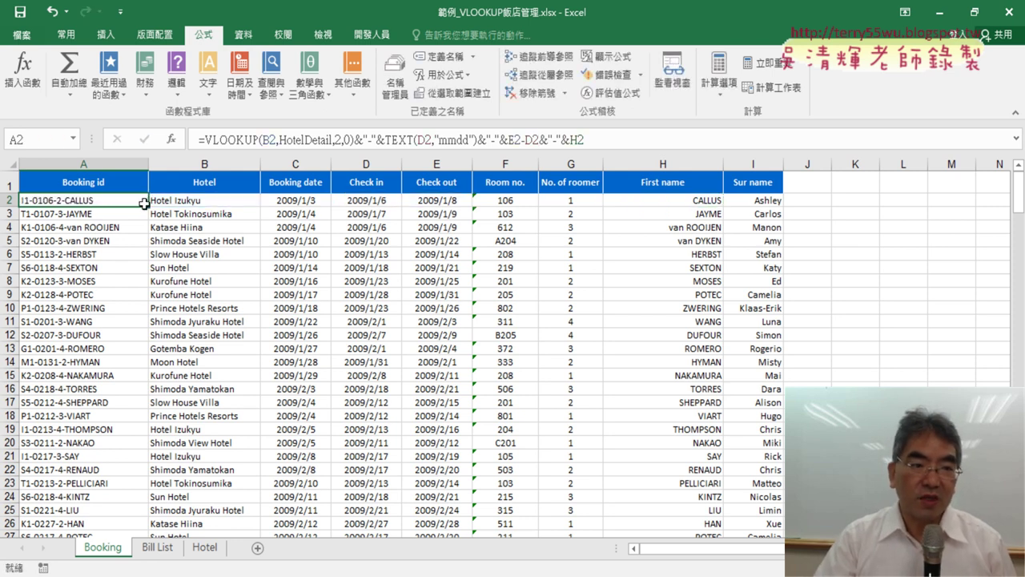
{"action": "double_click", "coordinate": [148, 206]}
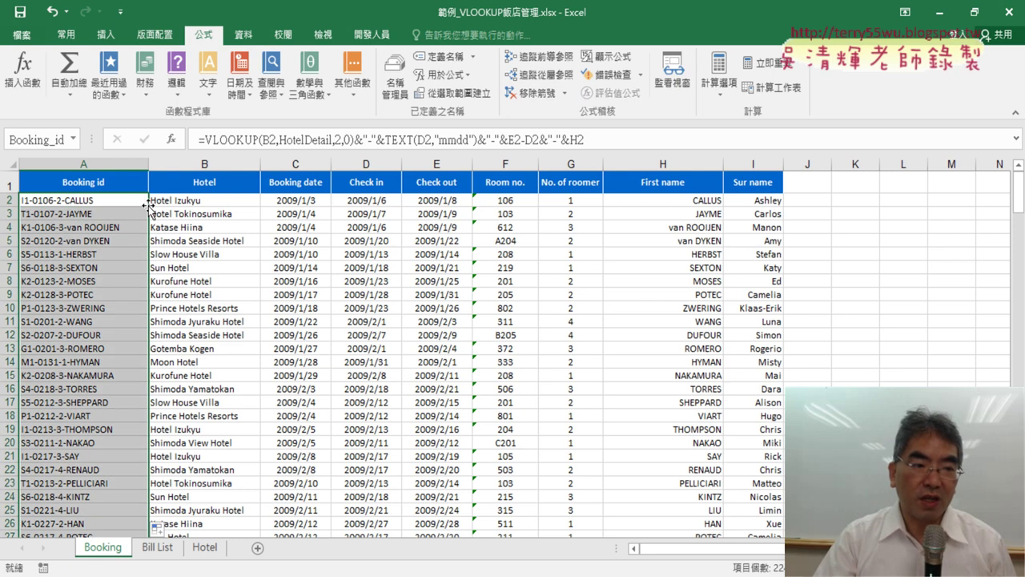
Scroll through the Bill List sheet to see #N/A in every row
{"action": "left_click", "coordinate": [157, 547]}
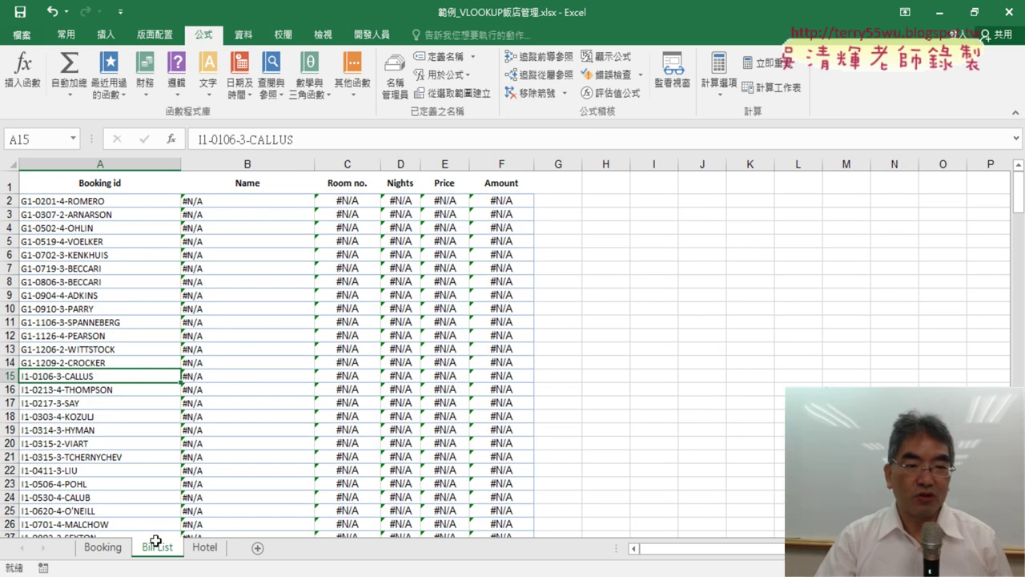
{"action": "scroll", "coordinate": [355, 361], "scroll_direction": "down", "scroll_amount": 10}
{"action": "scroll", "coordinate": [354, 361], "scroll_direction": "down", "scroll_amount": 10}
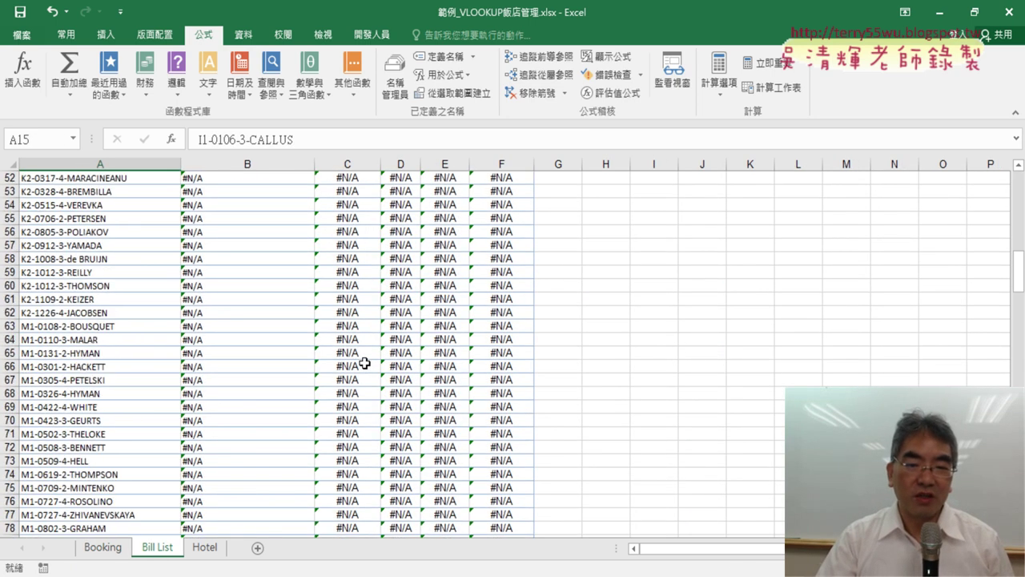
{"action": "scroll", "coordinate": [365, 365], "scroll_direction": "down", "scroll_amount": 8}
{"action": "scroll", "coordinate": [364, 364], "scroll_direction": "up", "scroll_amount": 3}
{"action": "scroll", "coordinate": [365, 365], "scroll_direction": "up", "scroll_amount": 12}
{"action": "scroll", "coordinate": [364, 364], "scroll_direction": "up", "scroll_amount": 8}
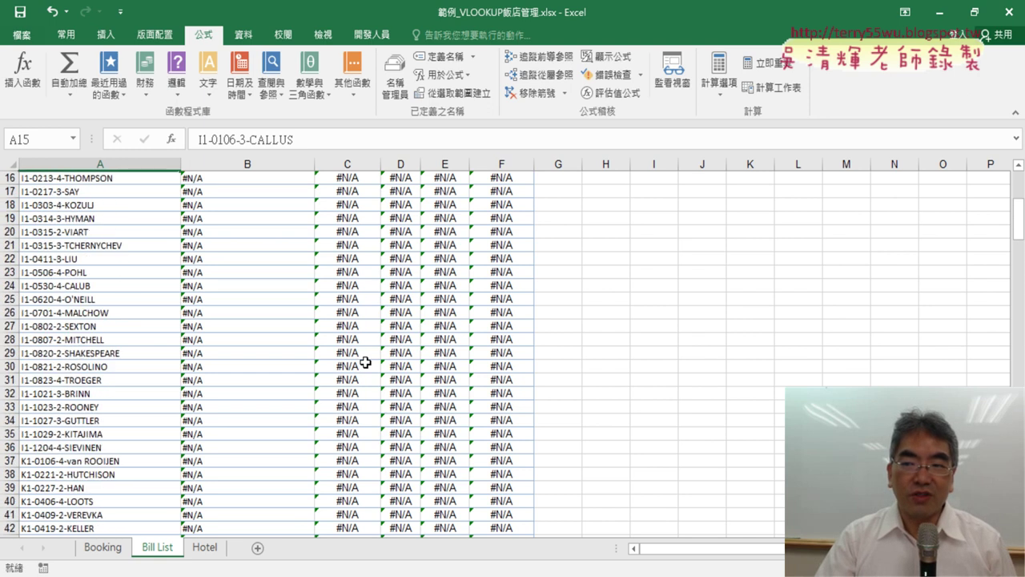
{"action": "scroll", "coordinate": [365, 364], "scroll_direction": "up", "scroll_amount": 5}
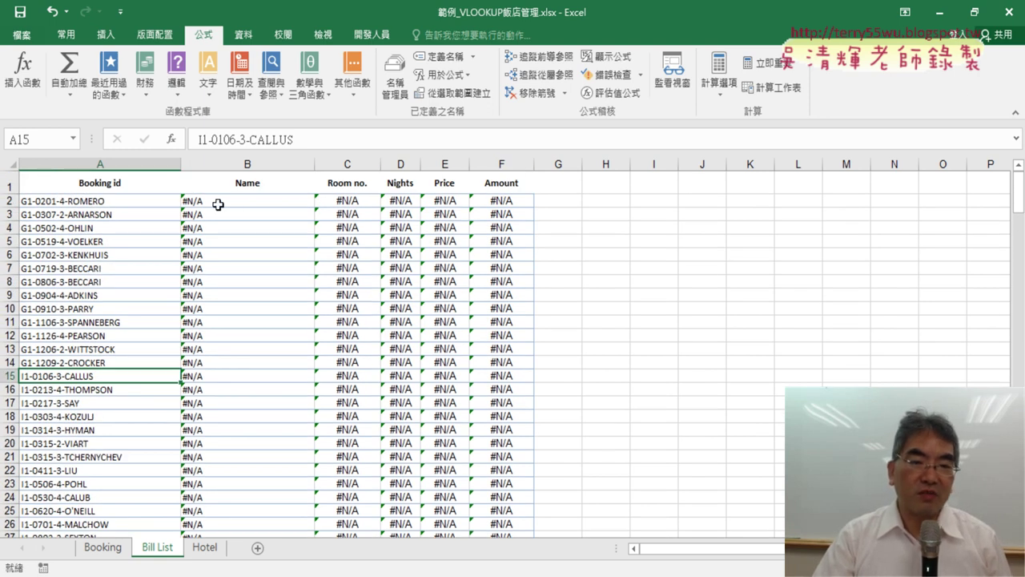
Add '+1' back after E2-D2 in Booking A2, refill column A, and view Bill List
{"action": "left_click", "coordinate": [111, 548]}
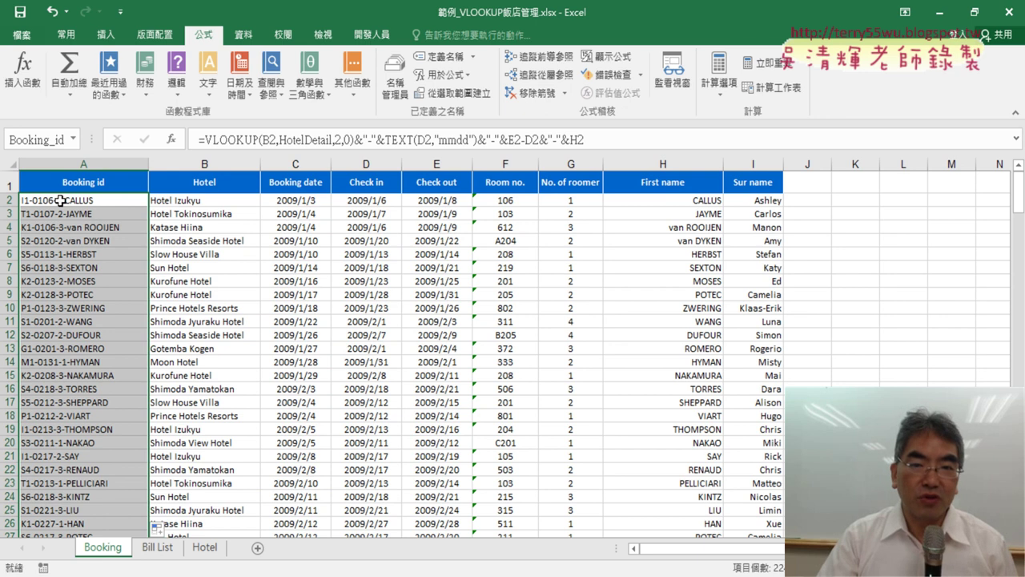
{"action": "left_click", "coordinate": [541, 141]}
{"action": "type", "text": "+1"}
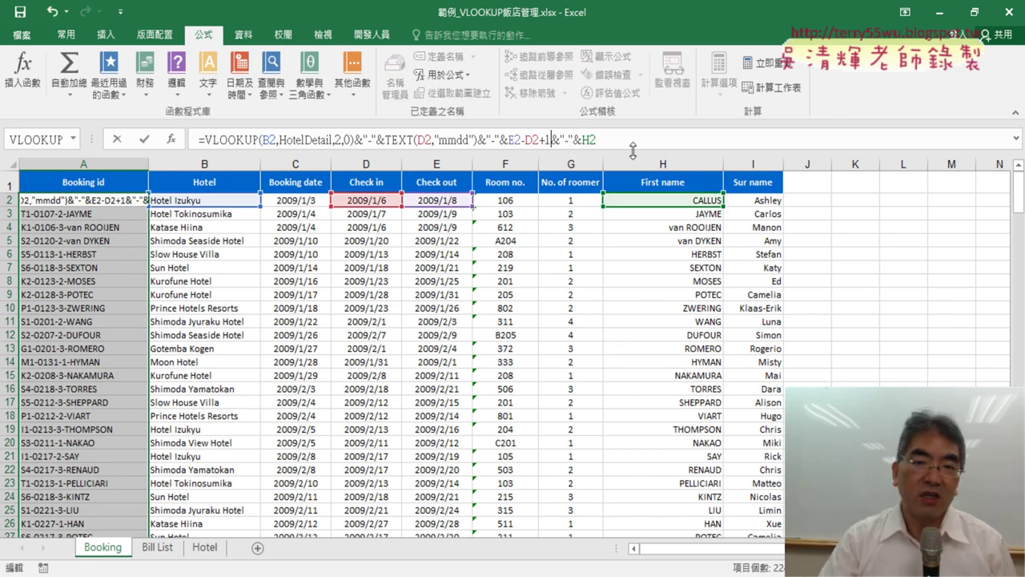
{"action": "key", "text": "Return"}
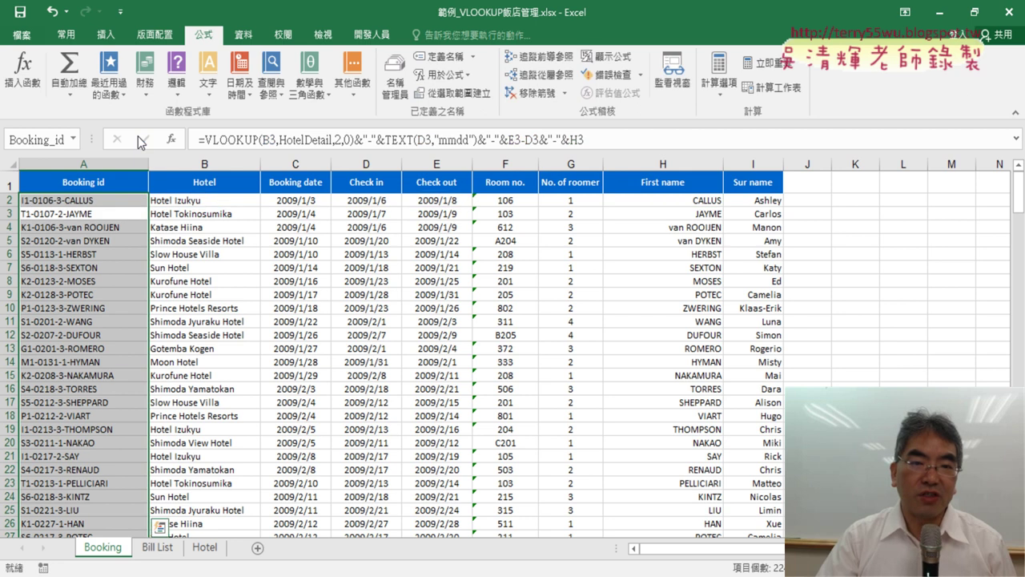
{"action": "left_click", "coordinate": [143, 201]}
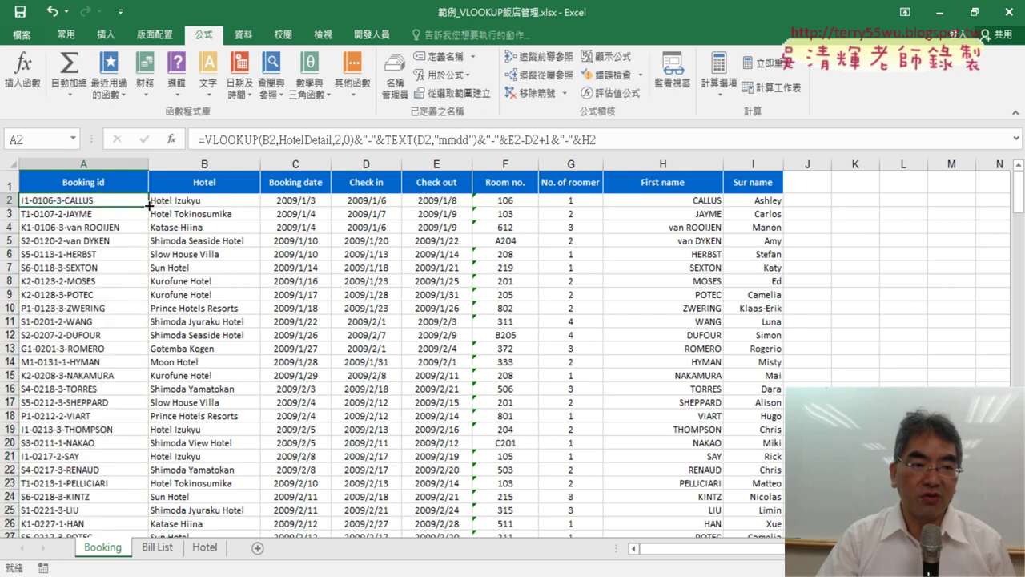
{"action": "double_click", "coordinate": [149, 206]}
{"action": "left_click", "coordinate": [157, 547]}
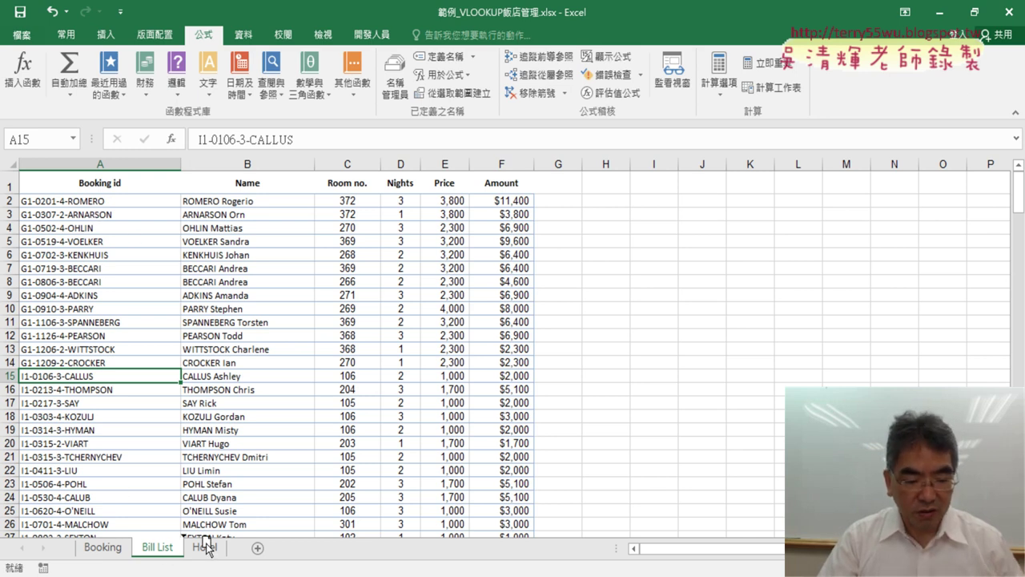
Ctrl-drag the Bill List tab to create a copy named Bill List (2)
{"action": "left_click_drag", "start_coordinate": [206, 547], "coordinate": [236, 548]}
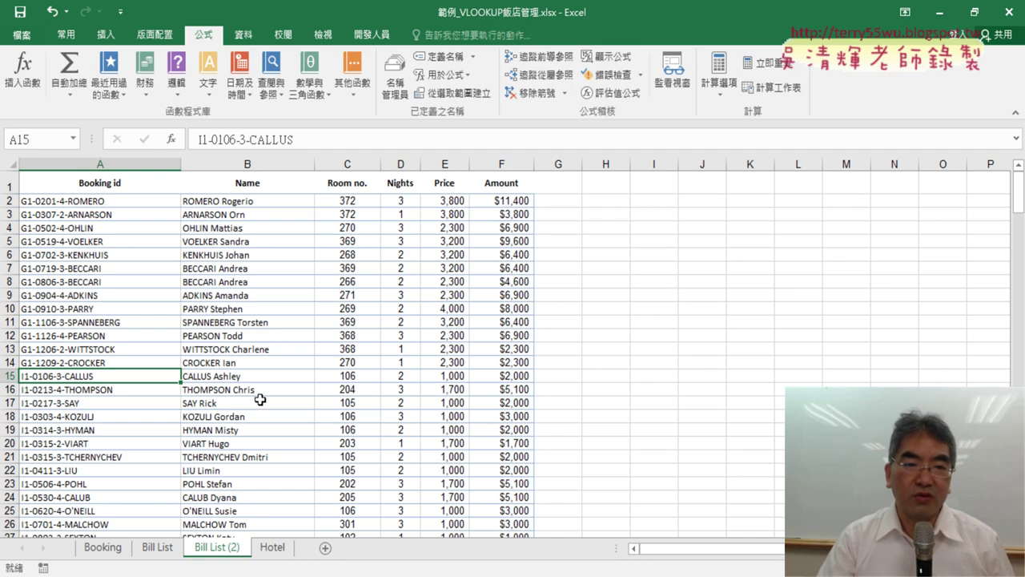
{"action": "left_click", "coordinate": [92, 216]}
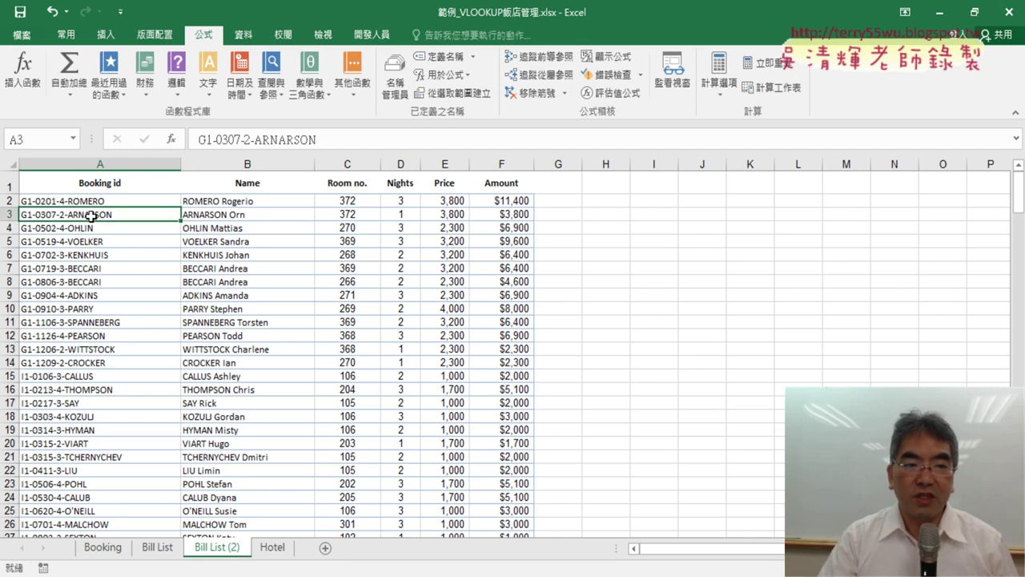
{"action": "left_click", "coordinate": [93, 202]}
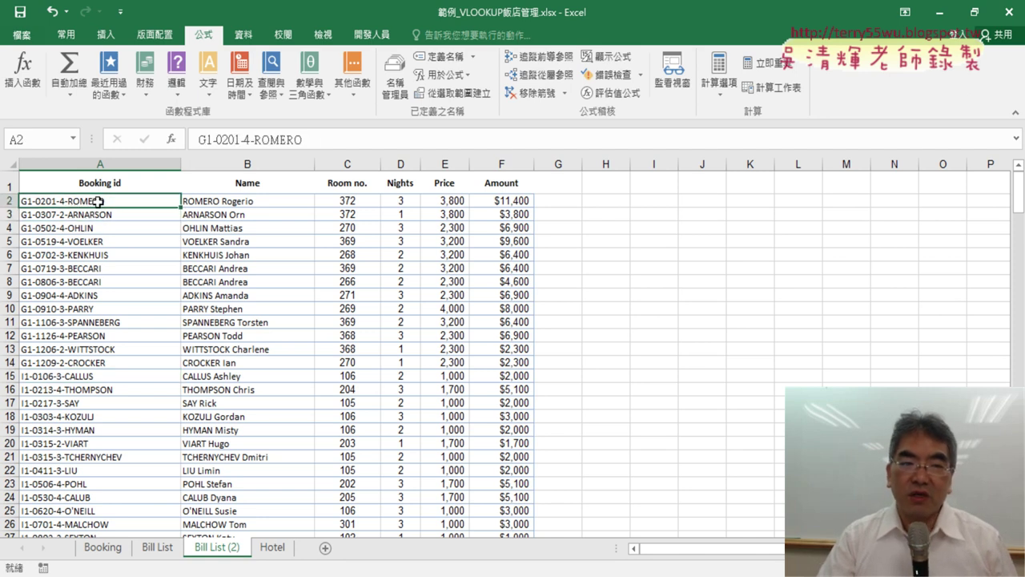
Select from A3 to the last data row and column F, then delete that data
{"action": "left_click", "coordinate": [114, 214]}
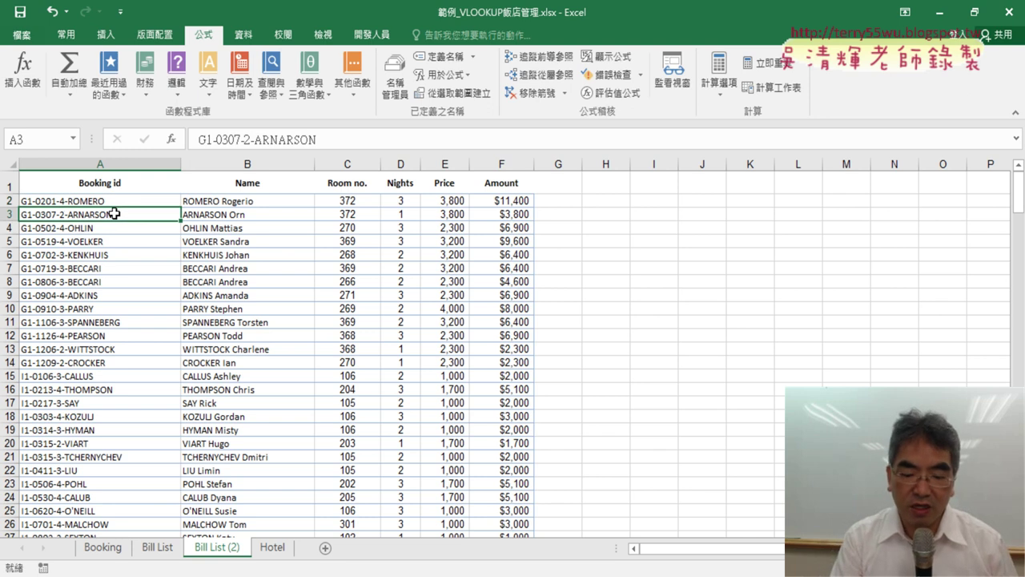
{"action": "key", "text": "ctrl+shift+Right"}
{"action": "key", "text": "ctrl+shift+Down"}
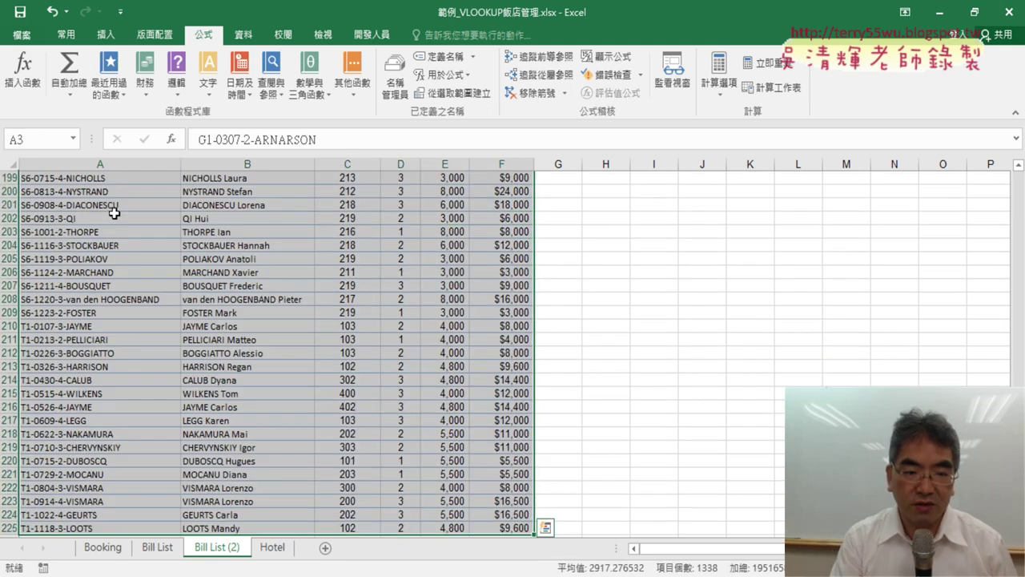
{"action": "key", "text": "ctrl+BackSpace"}
{"action": "key", "text": "Delete"}
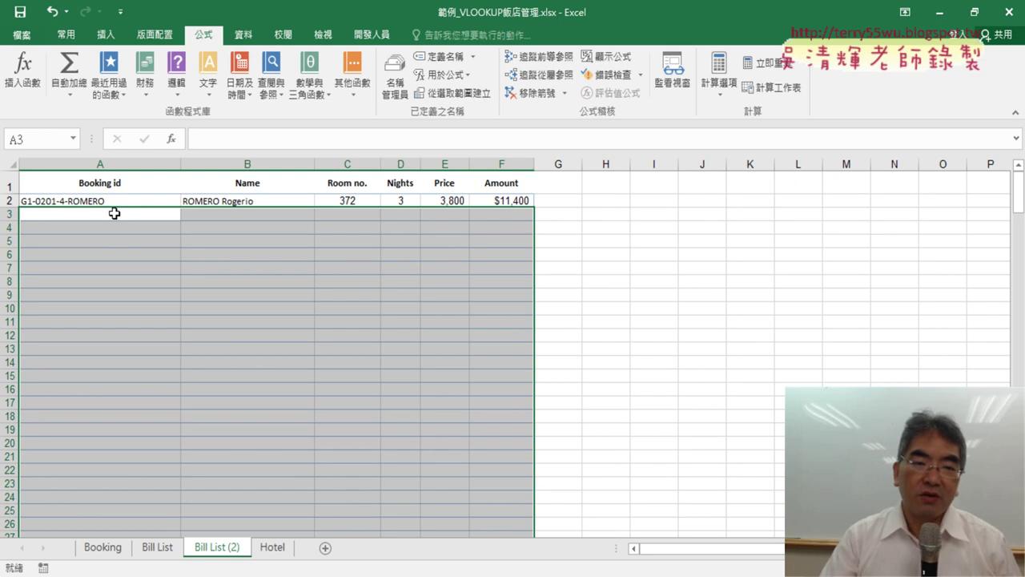
{"action": "left_click", "coordinate": [115, 202]}
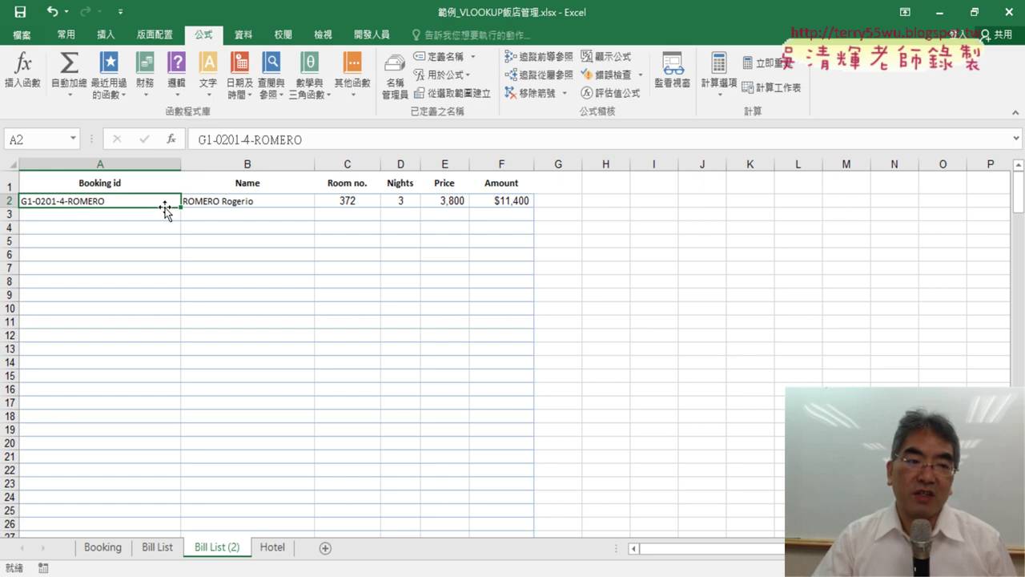
{"action": "left_click", "coordinate": [102, 549]}
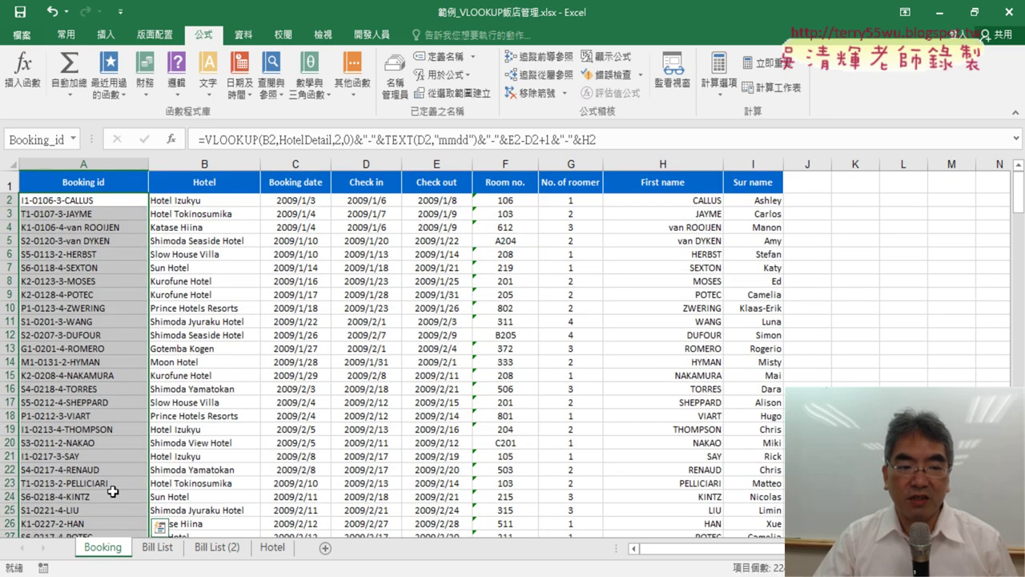
{"action": "left_click", "coordinate": [227, 552]}
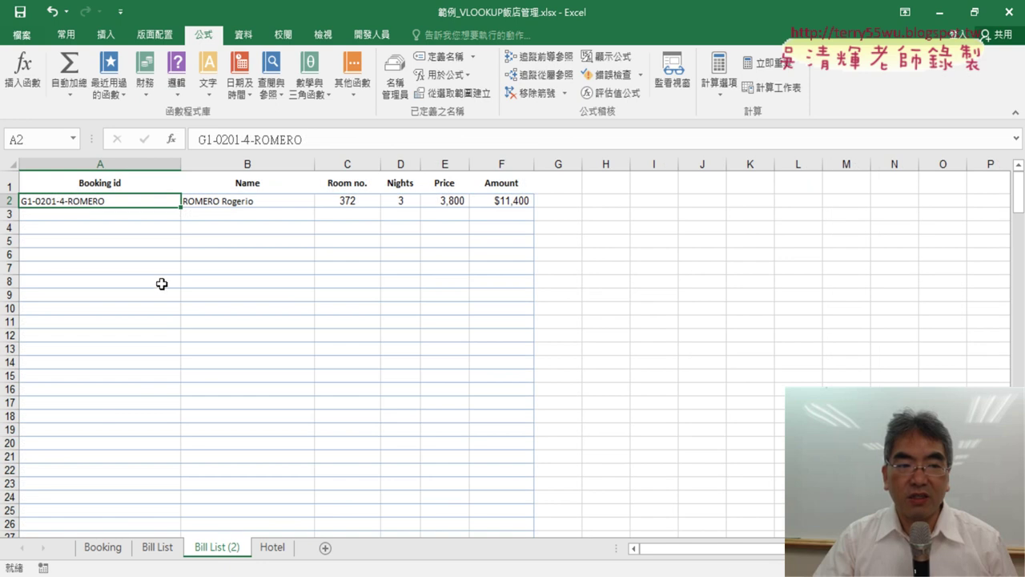
{"action": "left_click", "coordinate": [159, 219]}
{"action": "left_click", "coordinate": [156, 203]}
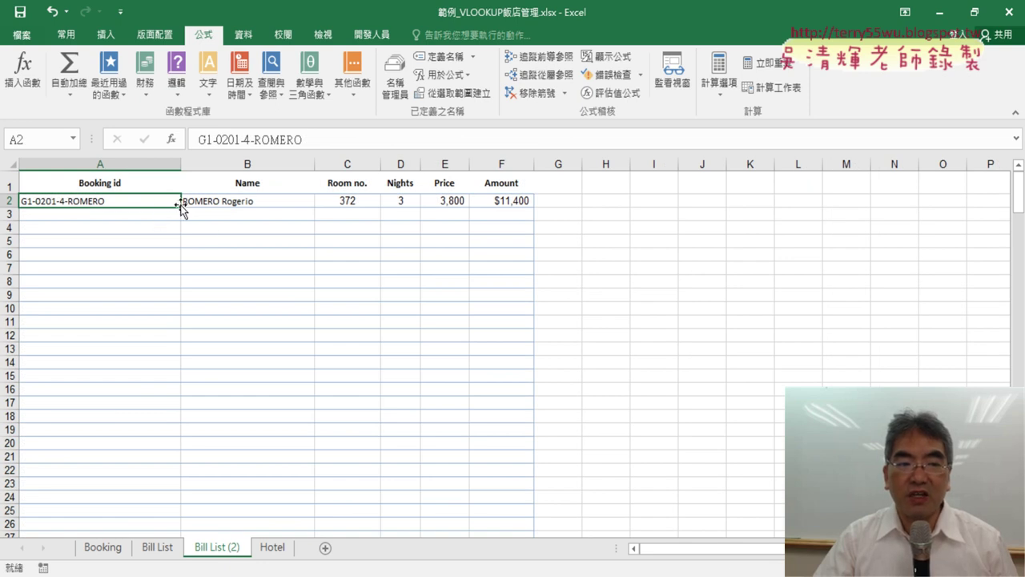
{"action": "left_click", "coordinate": [232, 216]}
{"action": "left_click", "coordinate": [370, 214]}
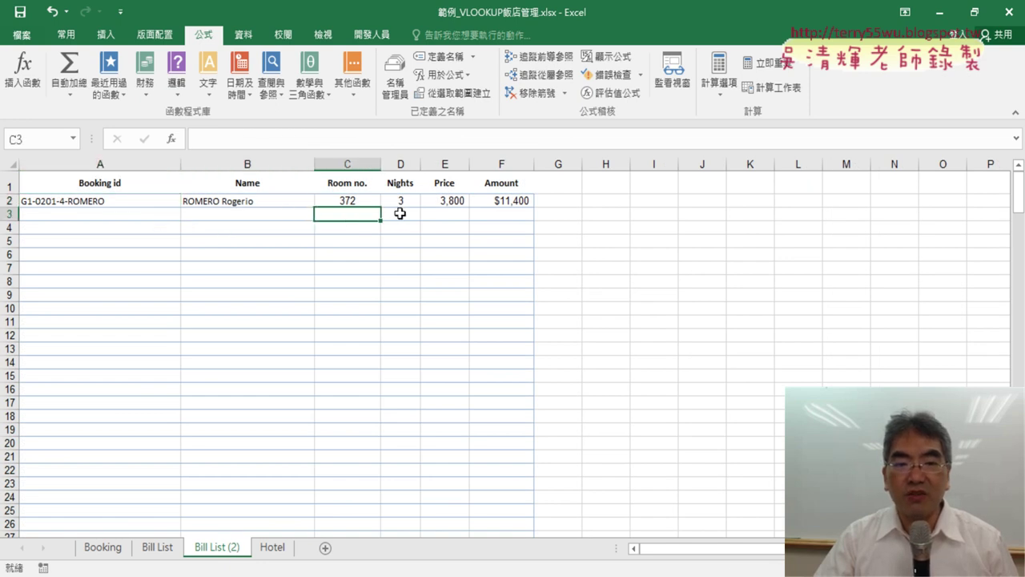
{"action": "left_click", "coordinate": [402, 213]}
{"action": "left_click", "coordinate": [453, 214]}
{"action": "left_click_drag", "start_coordinate": [272, 214], "coordinate": [488, 215]}
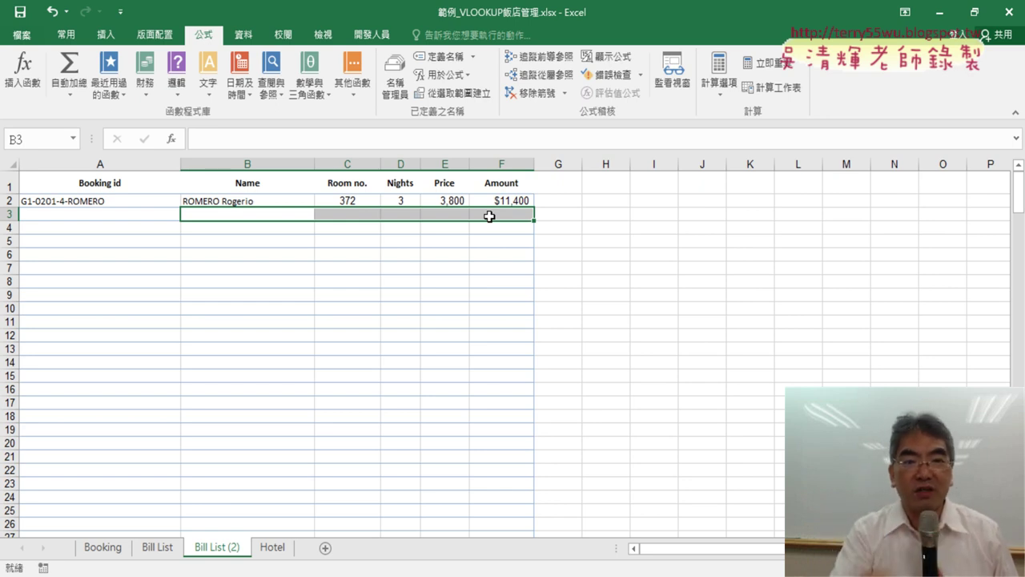
{"action": "left_click", "coordinate": [278, 199]}
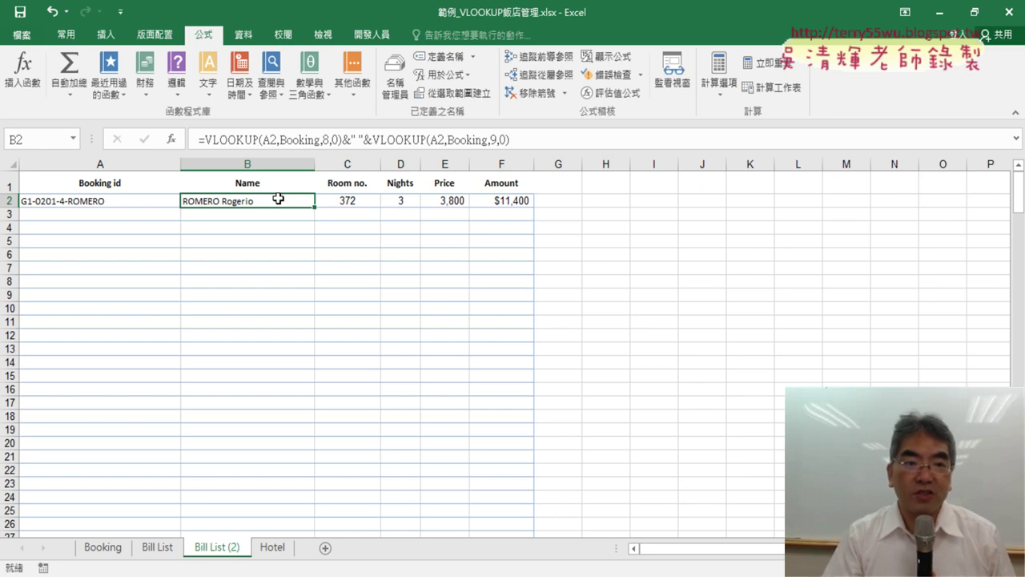
{"action": "left_click", "coordinate": [123, 201]}
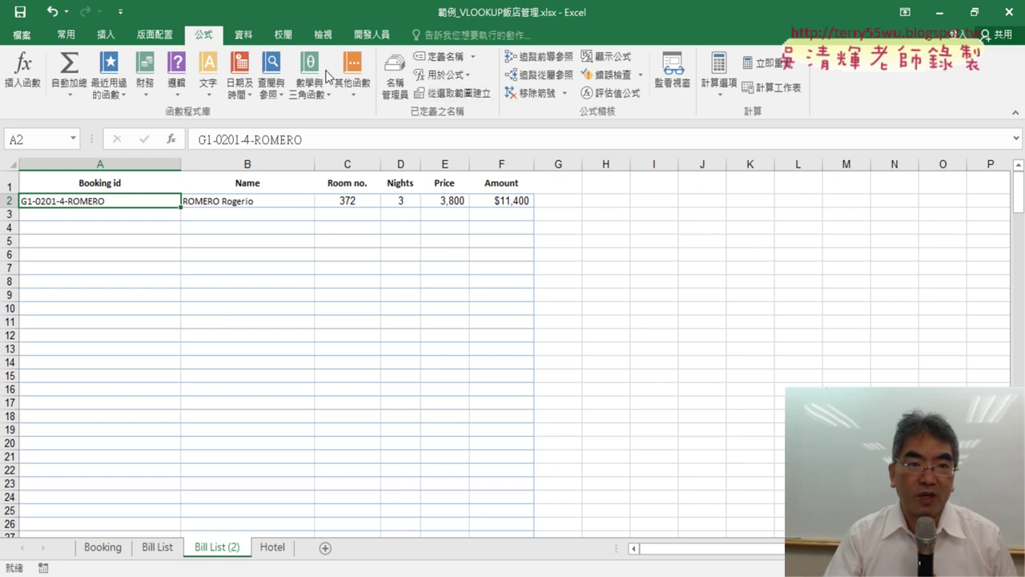
Point out Data Validation on the Data tab, then select Booking id cells A2:A11
{"action": "left_click", "coordinate": [243, 35]}
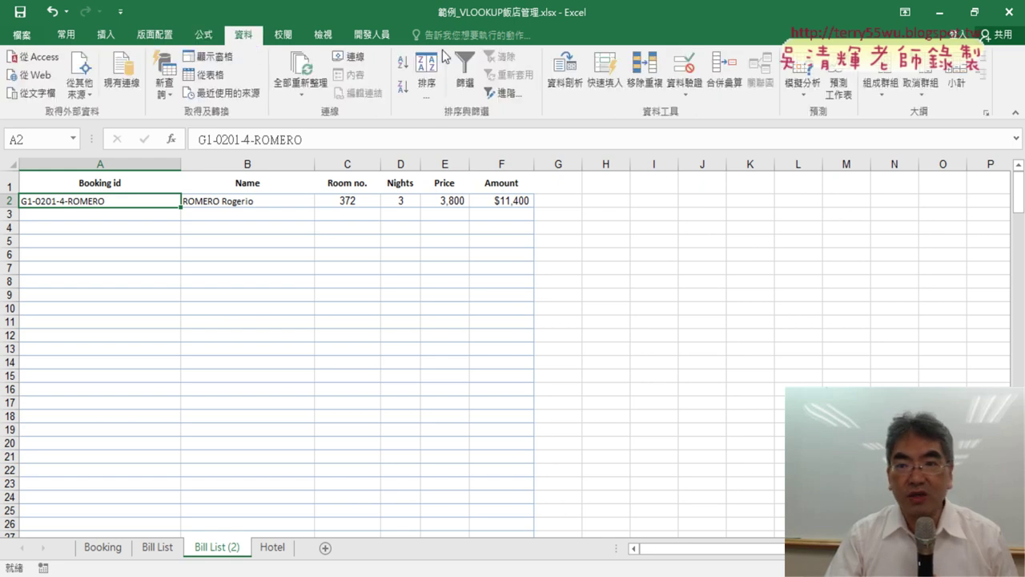
{"action": "left_click", "coordinate": [678, 70]}
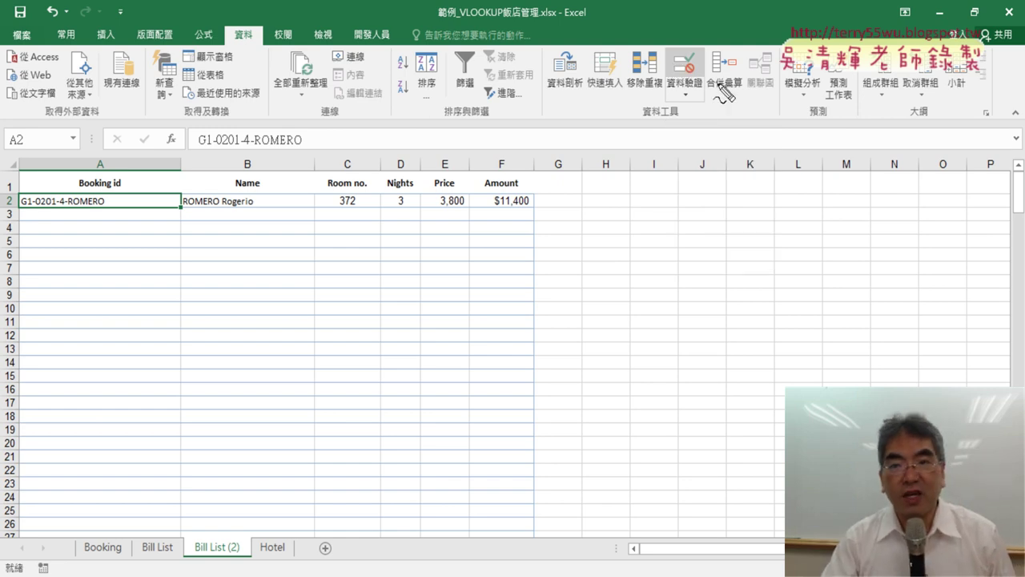
{"action": "mouse_move", "coordinate": [684, 112]}
{"action": "left_mouse_down"}
{"action": "mouse_move", "coordinate": [723, 108]}
{"action": "mouse_move", "coordinate": [718, 116]}
{"action": "left_mouse_up"}
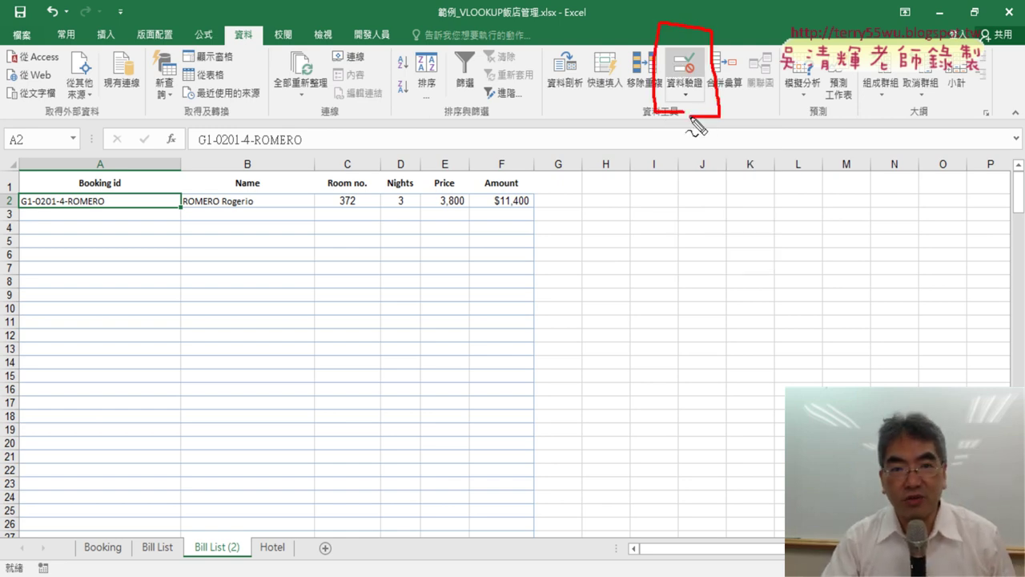
{"action": "mouse_move", "coordinate": [250, 47]}
{"action": "left_mouse_down"}
{"action": "mouse_move", "coordinate": [240, 30]}
{"action": "mouse_move", "coordinate": [252, 41]}
{"action": "left_mouse_up"}
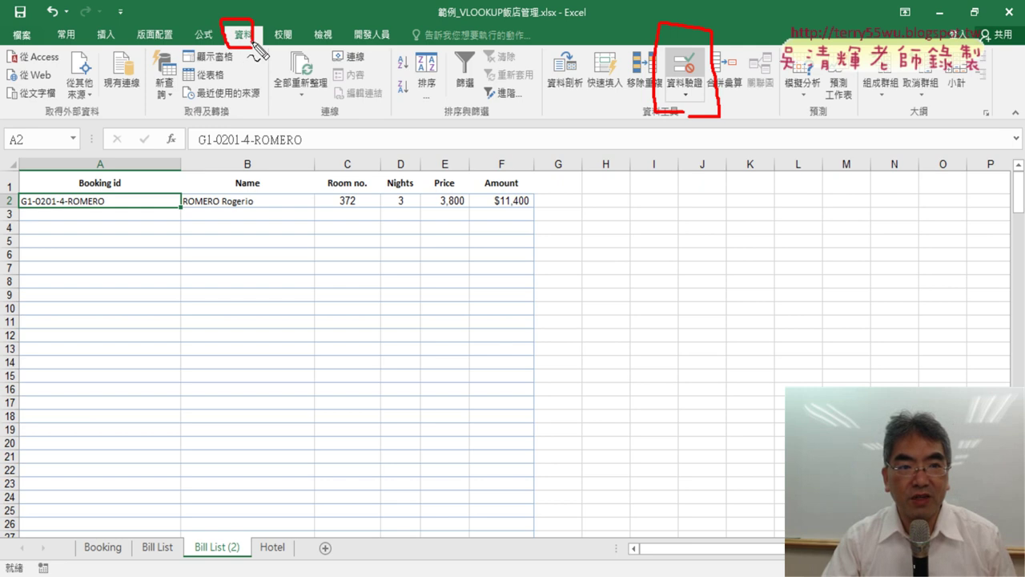
{"action": "key", "text": "Escape"}
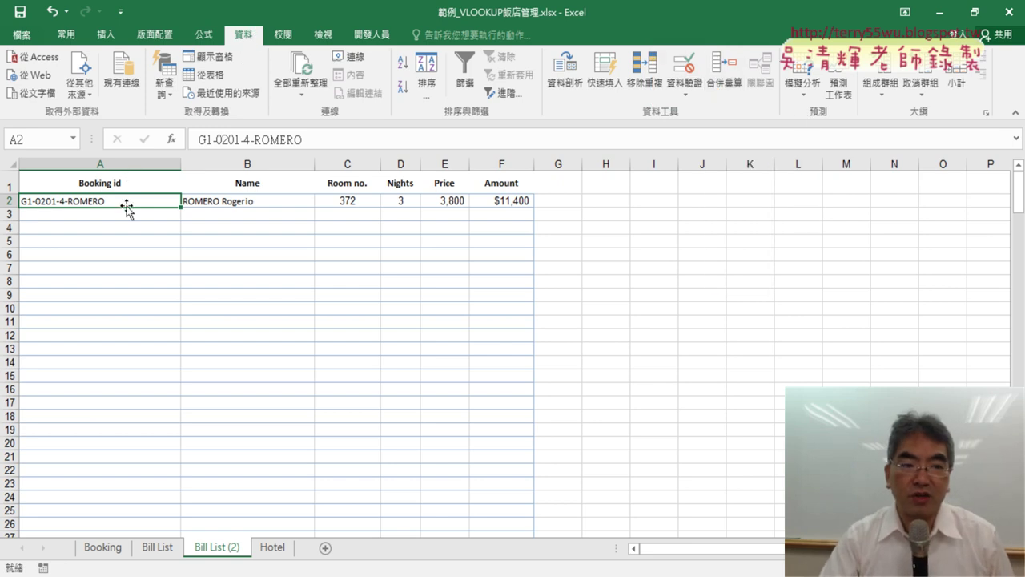
{"action": "left_click_drag", "start_coordinate": [136, 202], "coordinate": [128, 315]}
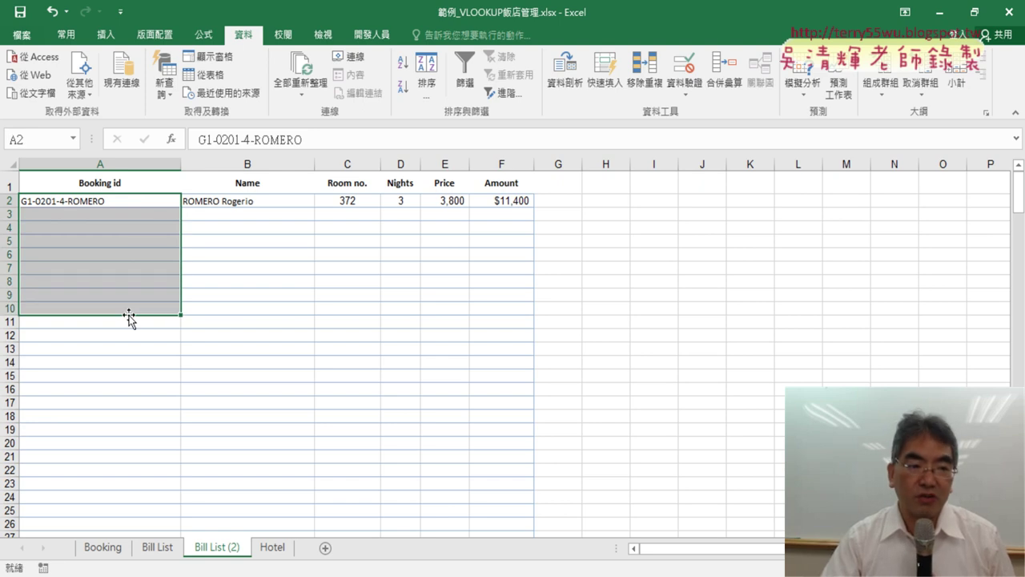
{"action": "left_click_drag", "start_coordinate": [139, 205], "coordinate": [128, 318]}
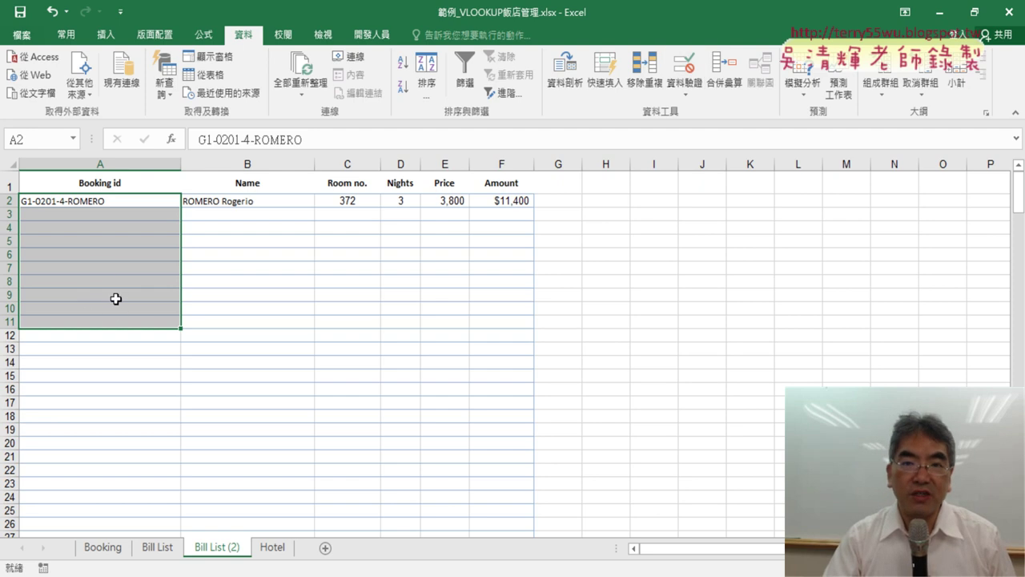
{"action": "left_click", "coordinate": [685, 68]}
{"action": "left_click_drag", "start_coordinate": [578, 264], "coordinate": [354, 133]}
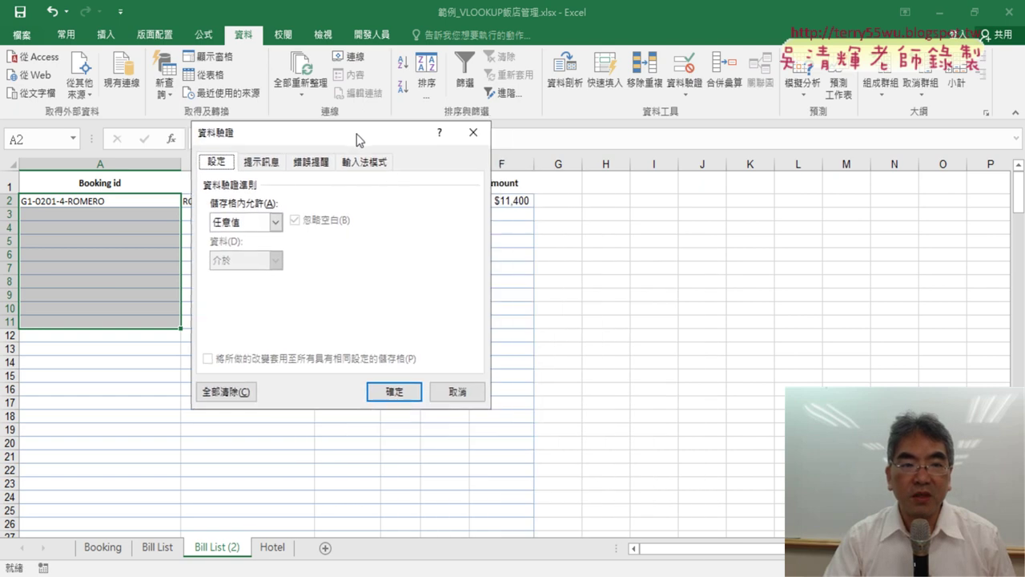
{"action": "left_click", "coordinate": [244, 225]}
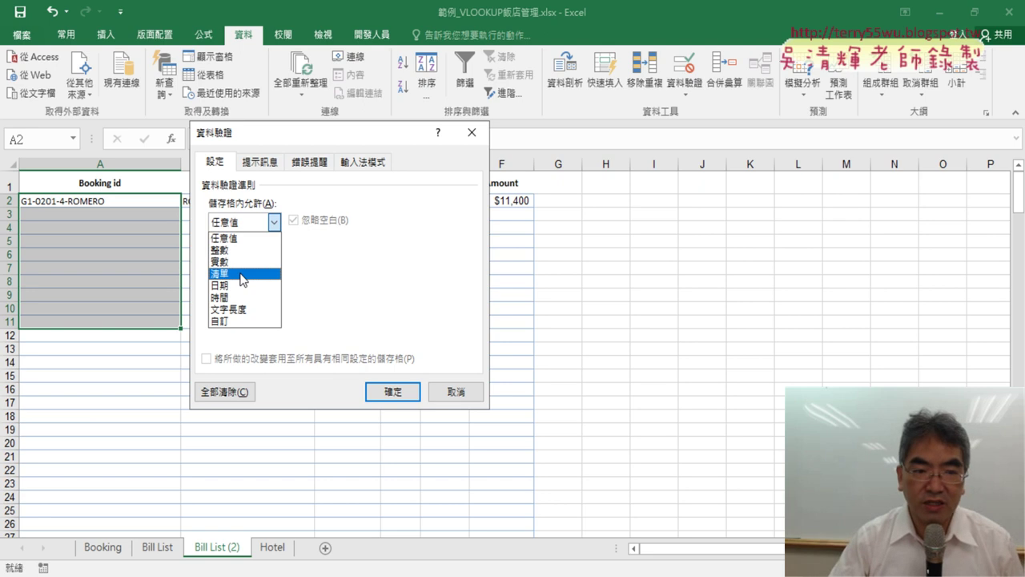
{"action": "left_click", "coordinate": [243, 274]}
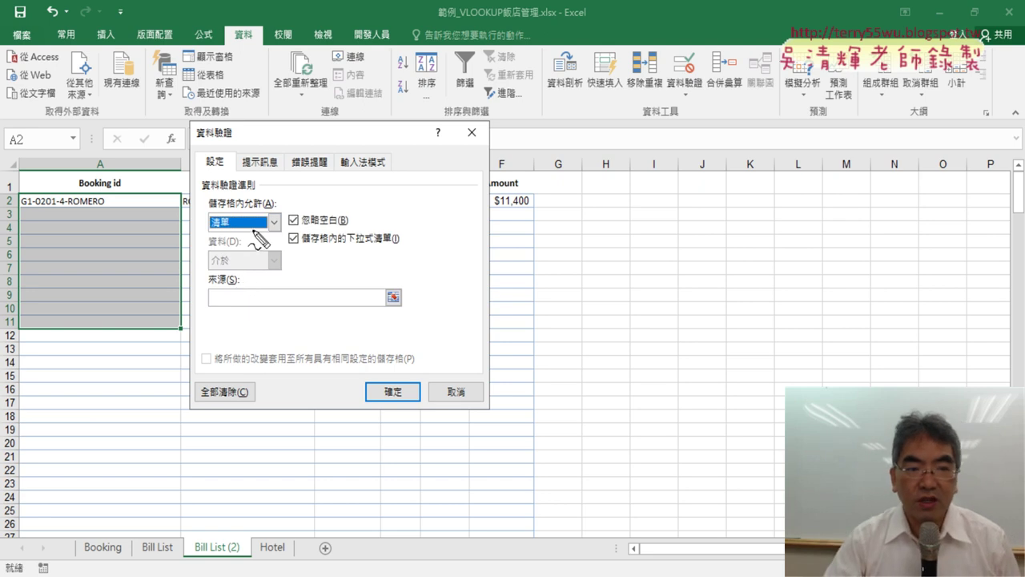
{"action": "left_click_drag", "start_coordinate": [250, 237], "coordinate": [256, 232]}
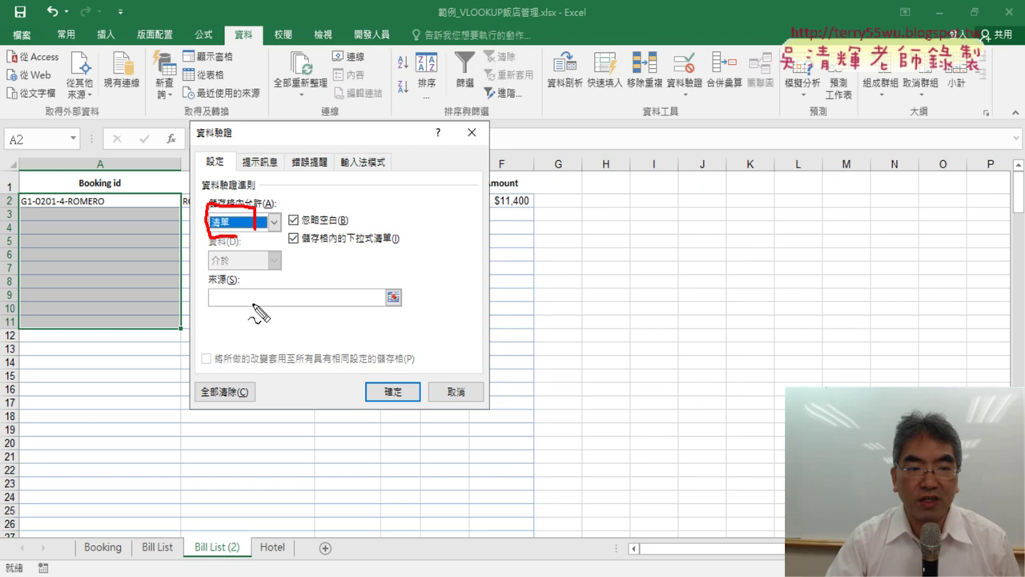
{"action": "left_click_drag", "start_coordinate": [233, 304], "coordinate": [245, 305]}
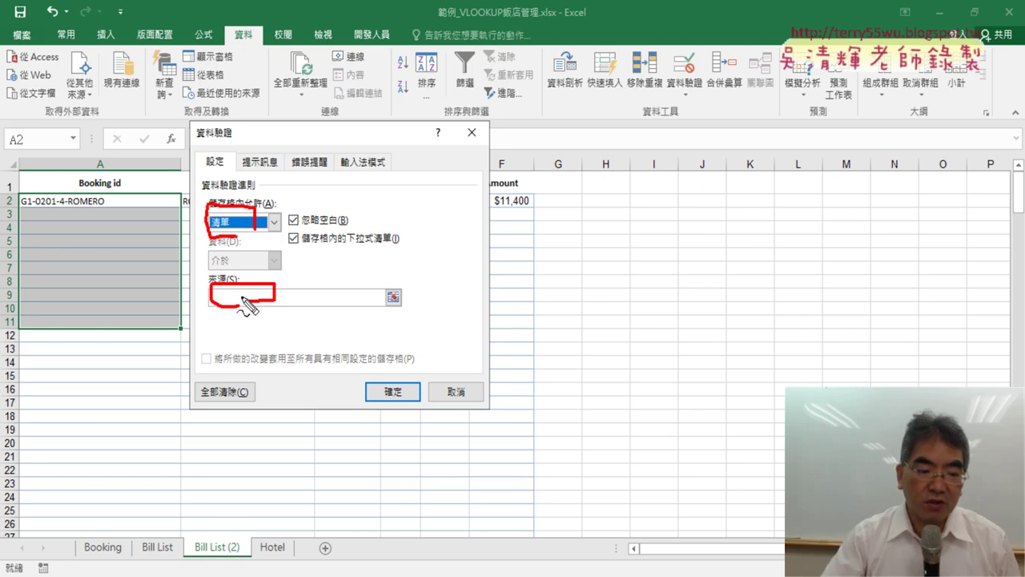
{"action": "key", "text": "Escape"}
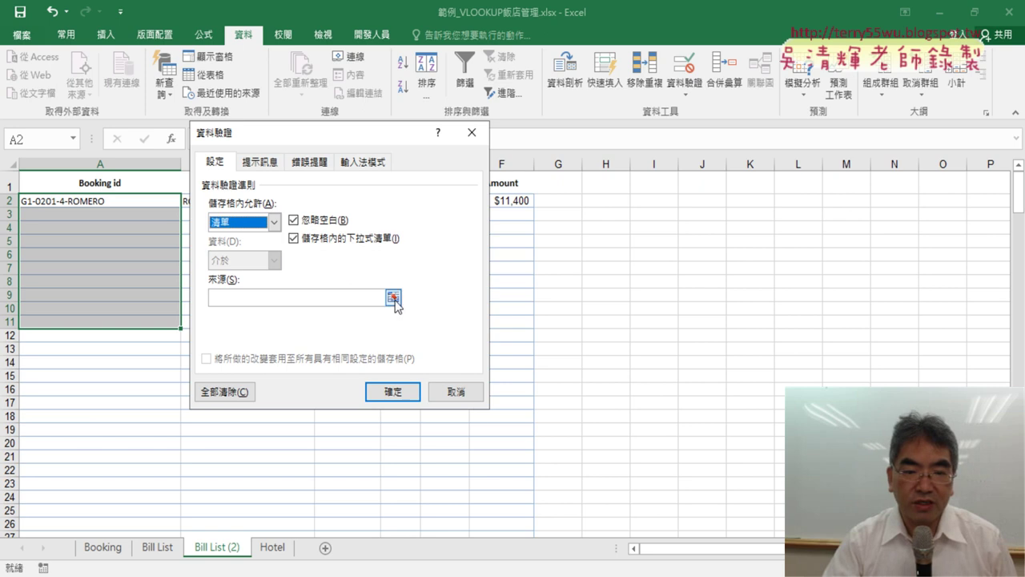
{"action": "left_click", "coordinate": [457, 391]}
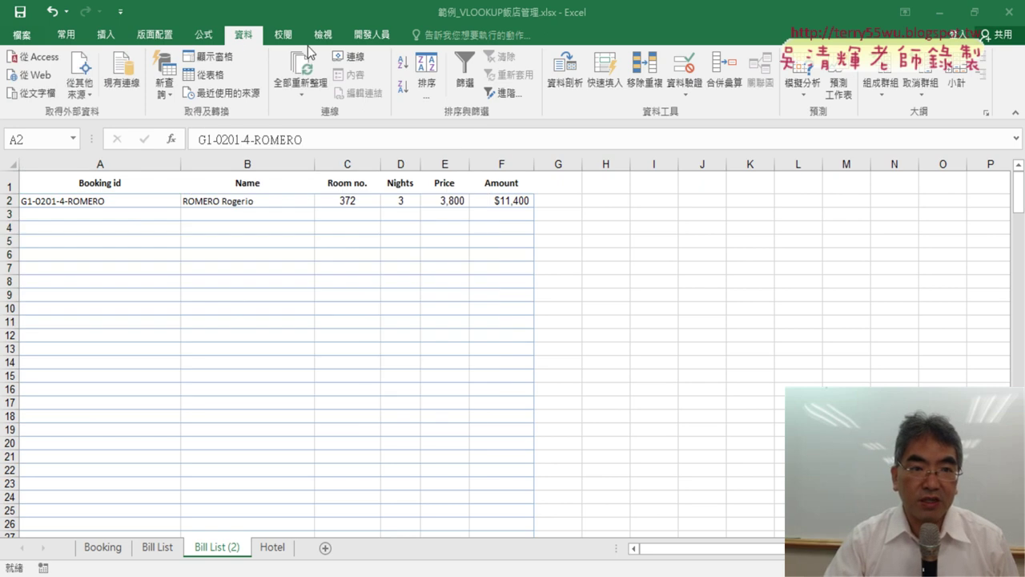
Open Name Manager and check that Booking_id refers to Booking!$A$2:$A$225
{"action": "left_click", "coordinate": [203, 35]}
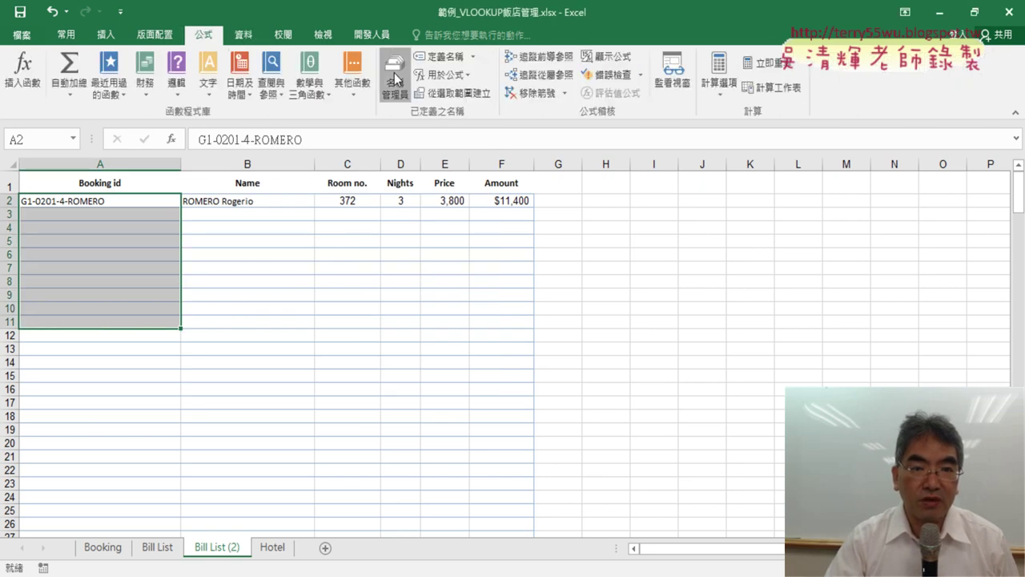
{"action": "left_click", "coordinate": [393, 78]}
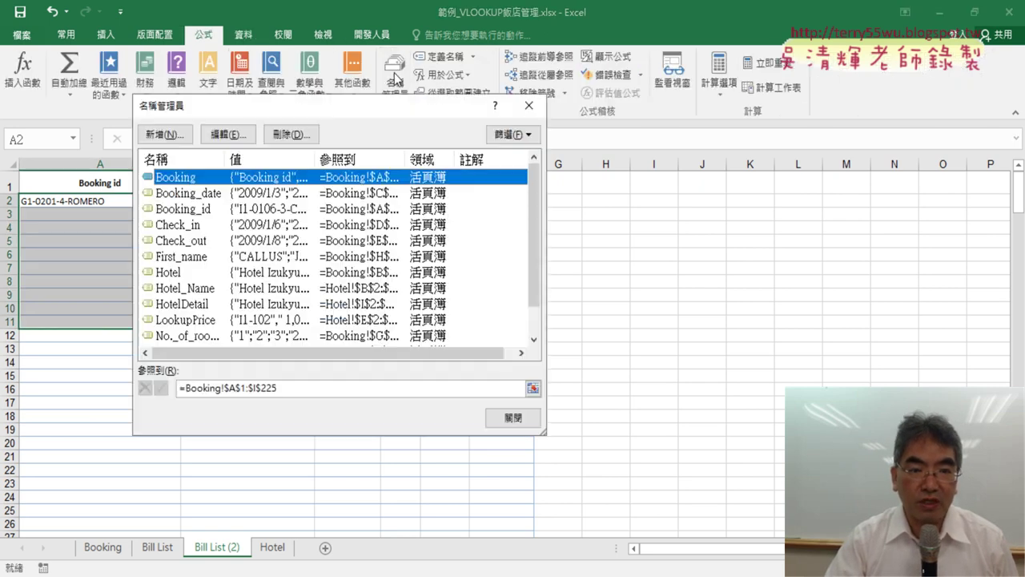
{"action": "left_click", "coordinate": [227, 210]}
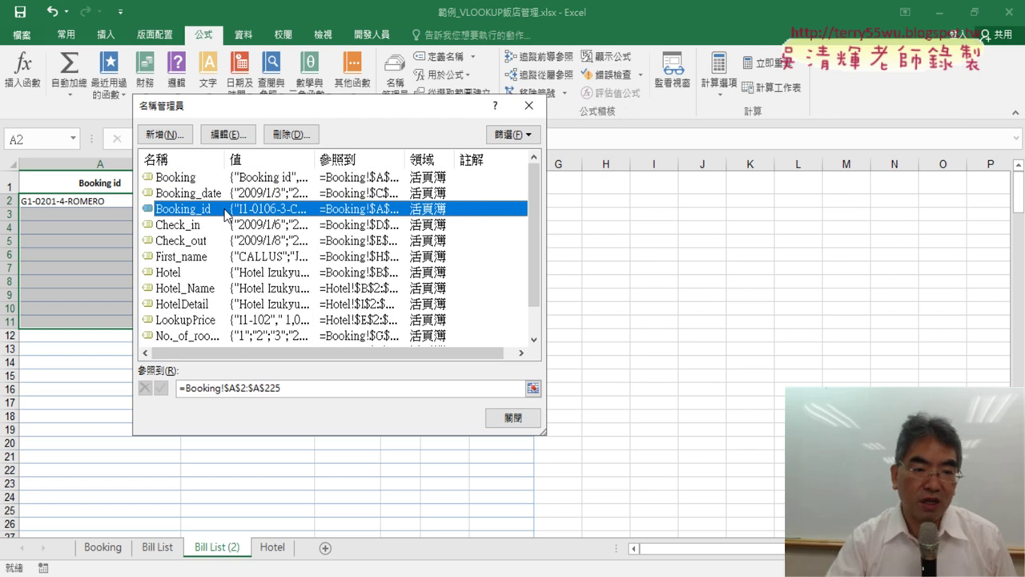
{"action": "left_click", "coordinate": [293, 391]}
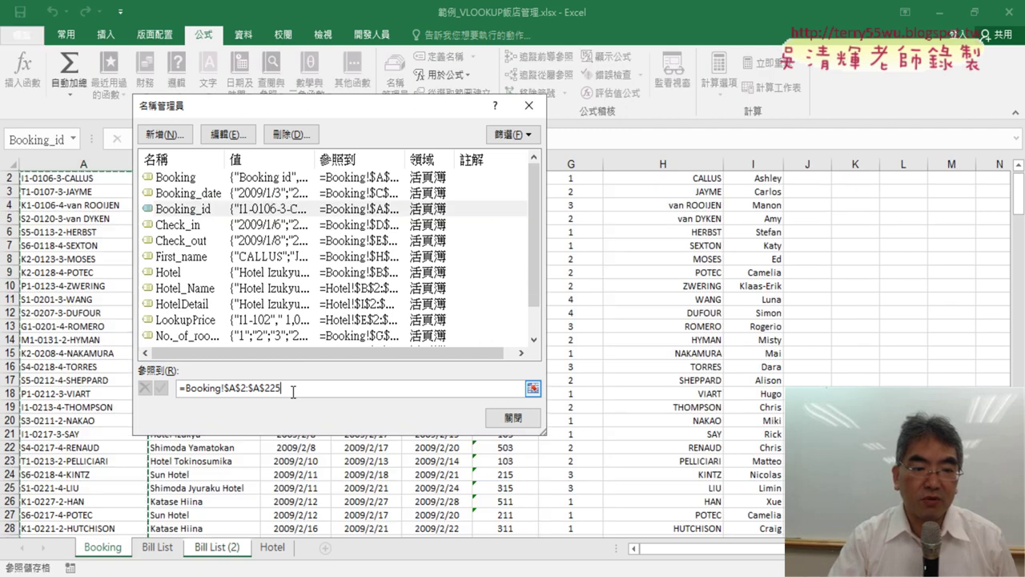
Scroll through the Booking_id range on the Booking sheet, then close Name Manager
{"action": "left_click_drag", "start_coordinate": [327, 112], "coordinate": [488, 118]}
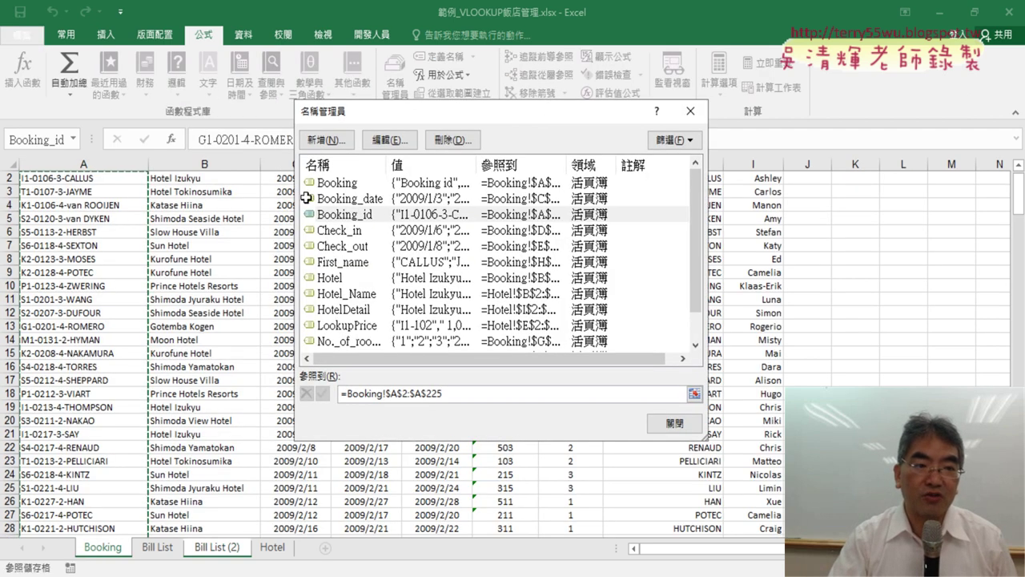
{"action": "scroll", "coordinate": [76, 273], "scroll_direction": "up", "scroll_amount": 1}
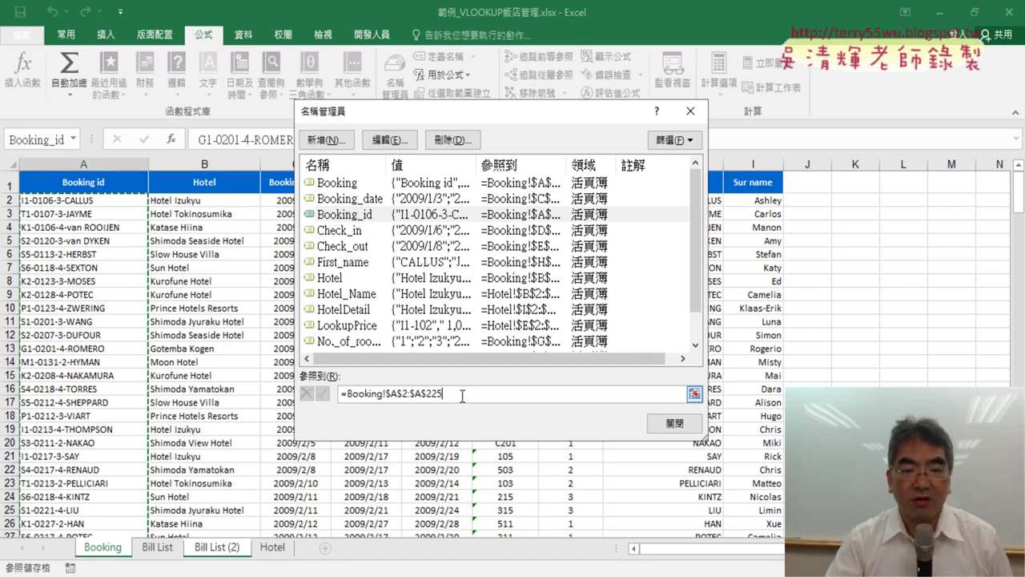
{"action": "scroll", "coordinate": [78, 213], "scroll_direction": "down", "scroll_amount": 4}
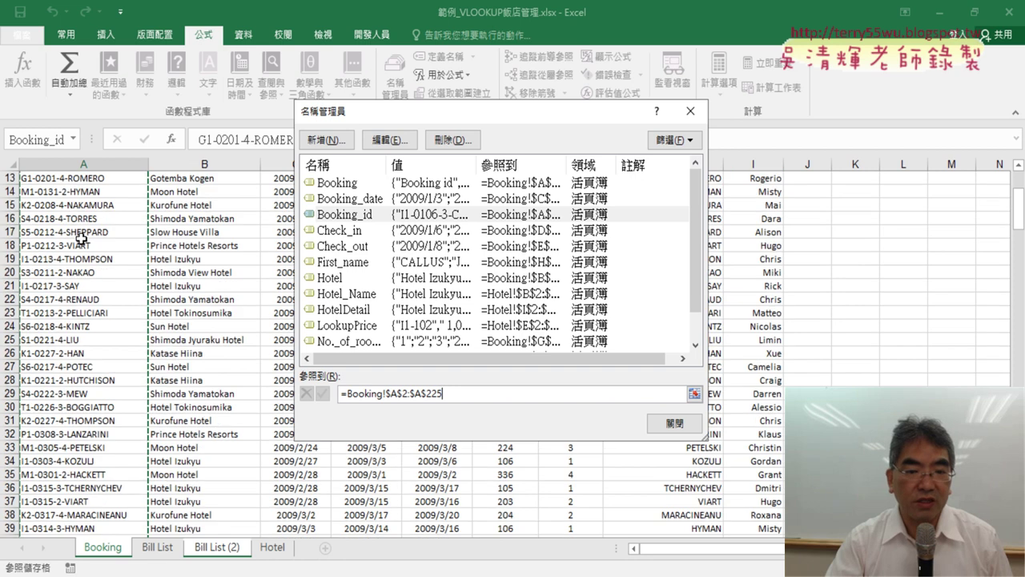
{"action": "scroll", "coordinate": [80, 224], "scroll_direction": "down", "scroll_amount": 4}
{"action": "scroll", "coordinate": [82, 228], "scroll_direction": "down", "scroll_amount": 5}
{"action": "scroll", "coordinate": [83, 232], "scroll_direction": "down", "scroll_amount": 10}
{"action": "scroll", "coordinate": [84, 233], "scroll_direction": "down", "scroll_amount": 8}
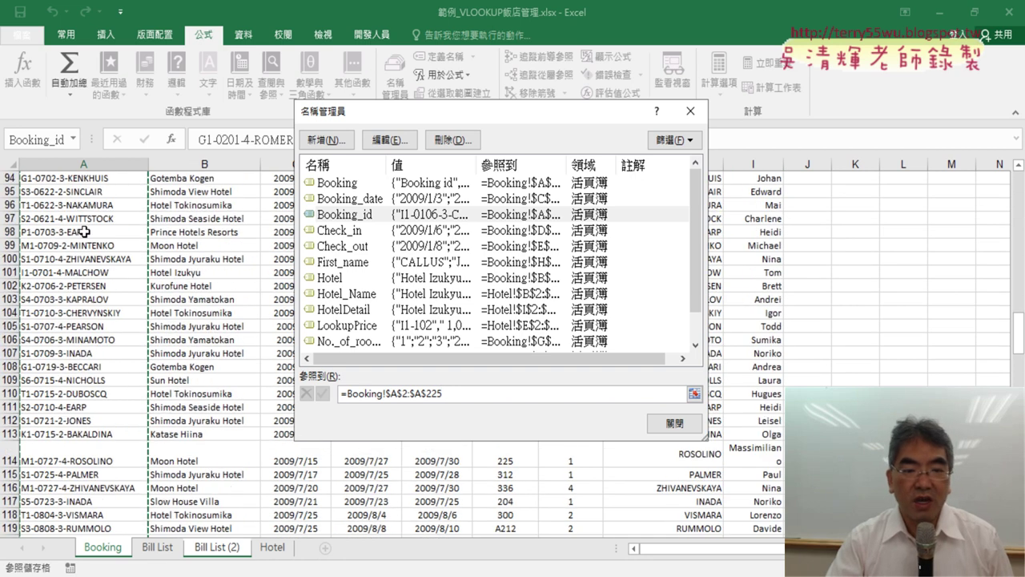
{"action": "left_click", "coordinate": [674, 423]}
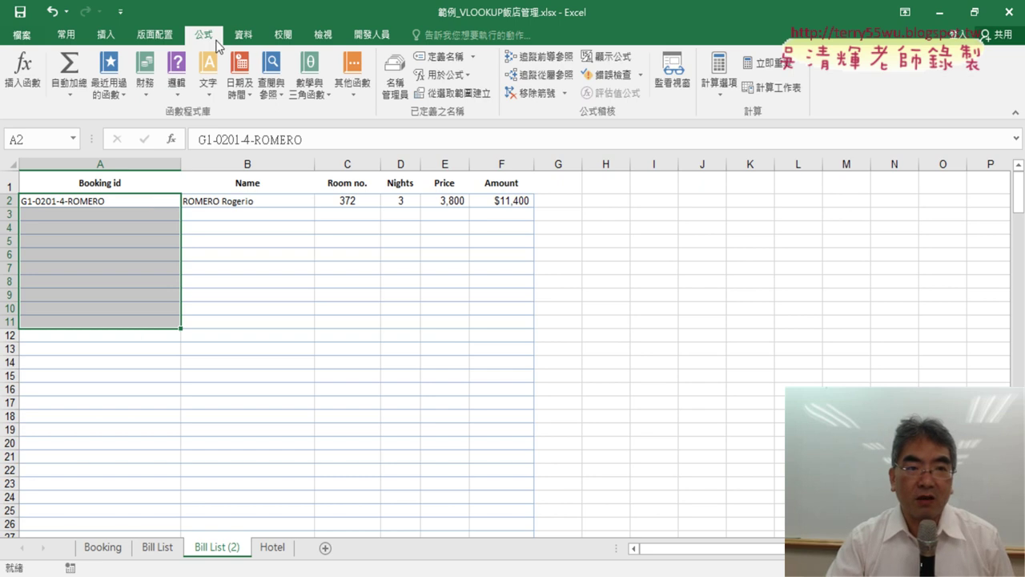
Give A2:A11 a 清單 (List) validation with source =Booking_id, pasted using F3
{"action": "left_click", "coordinate": [244, 37]}
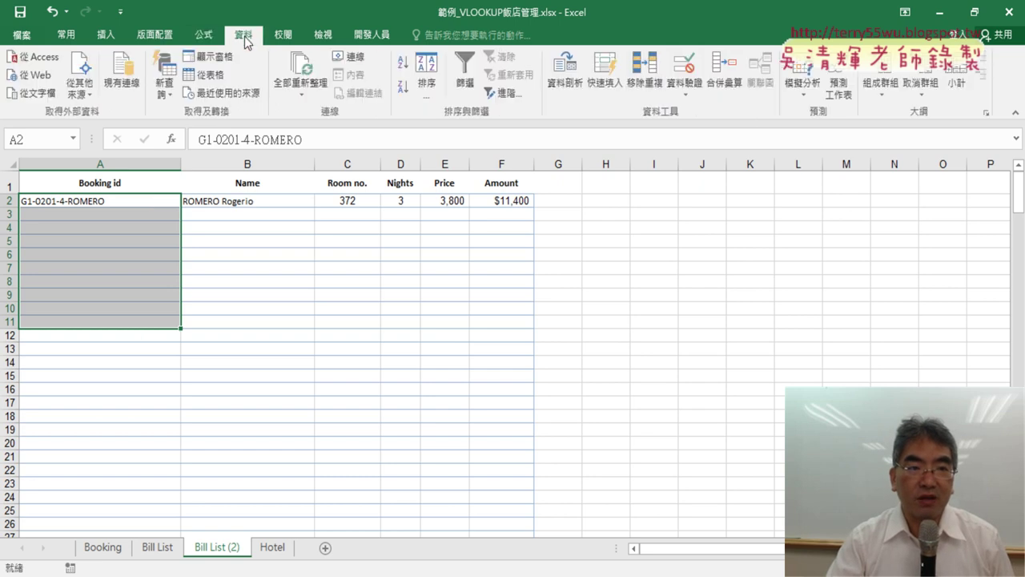
{"action": "left_click", "coordinate": [685, 71]}
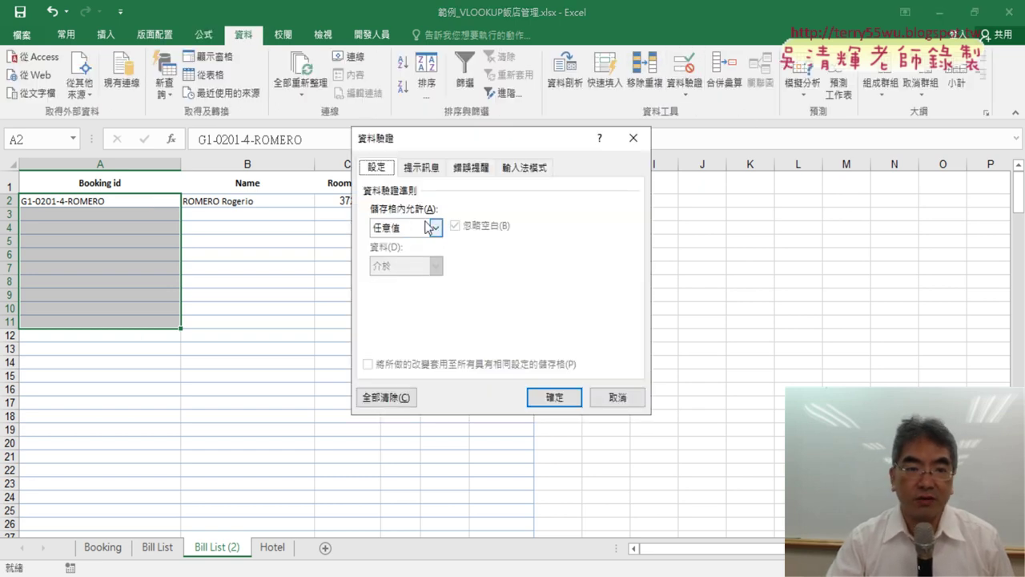
{"action": "left_click", "coordinate": [407, 228]}
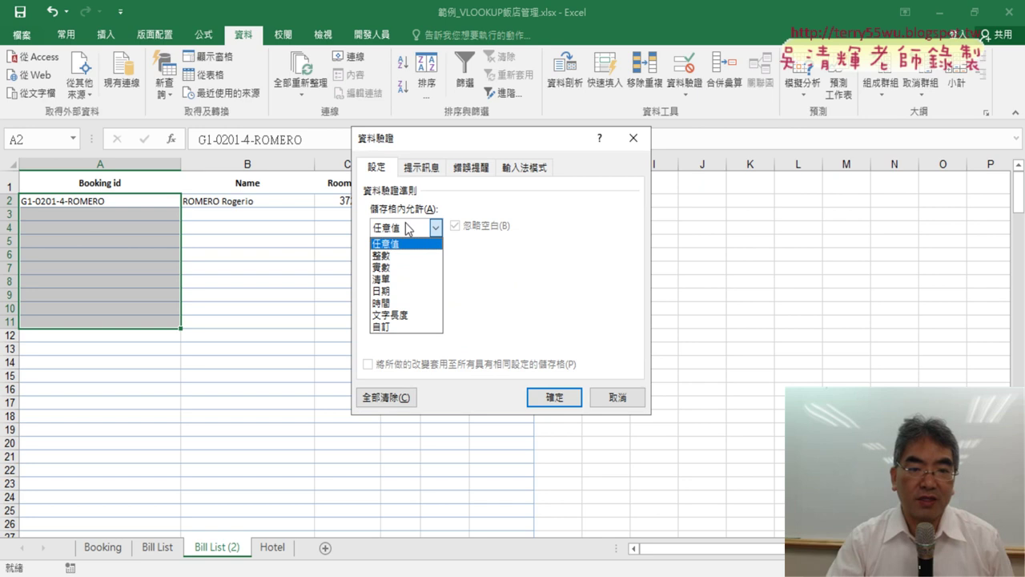
{"action": "left_click", "coordinate": [401, 281]}
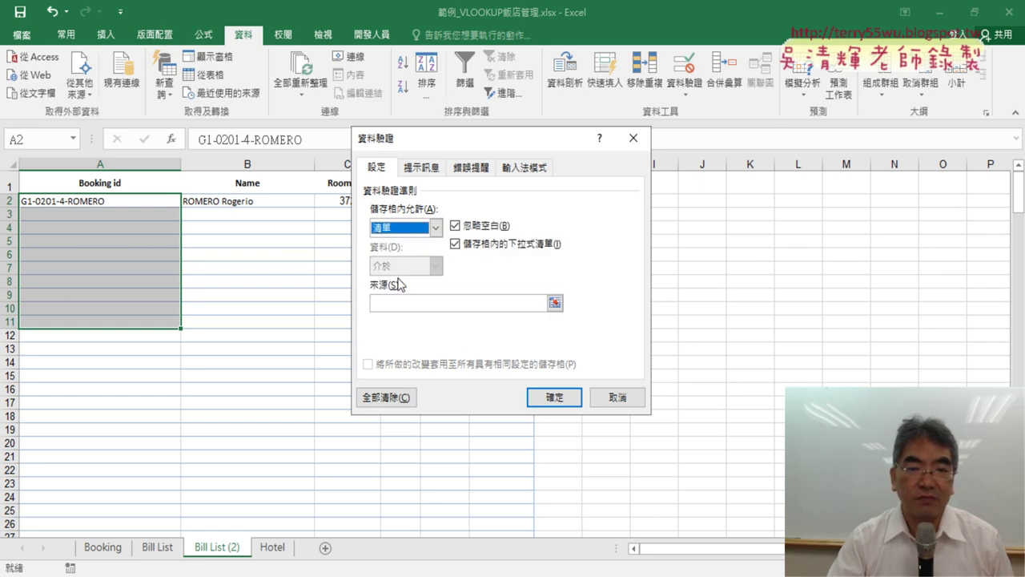
{"action": "left_click", "coordinate": [402, 302]}
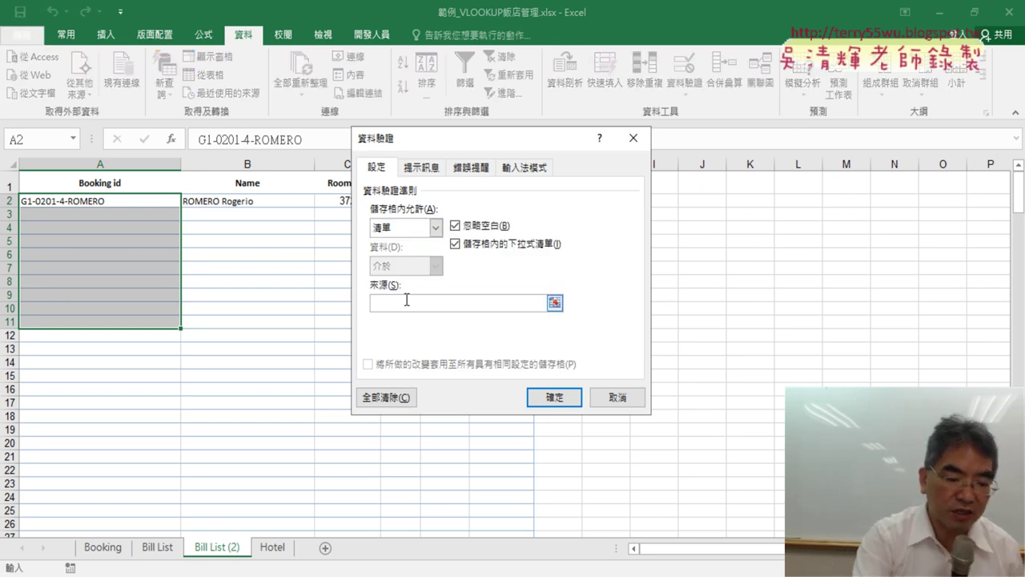
{"action": "key", "text": "F3"}
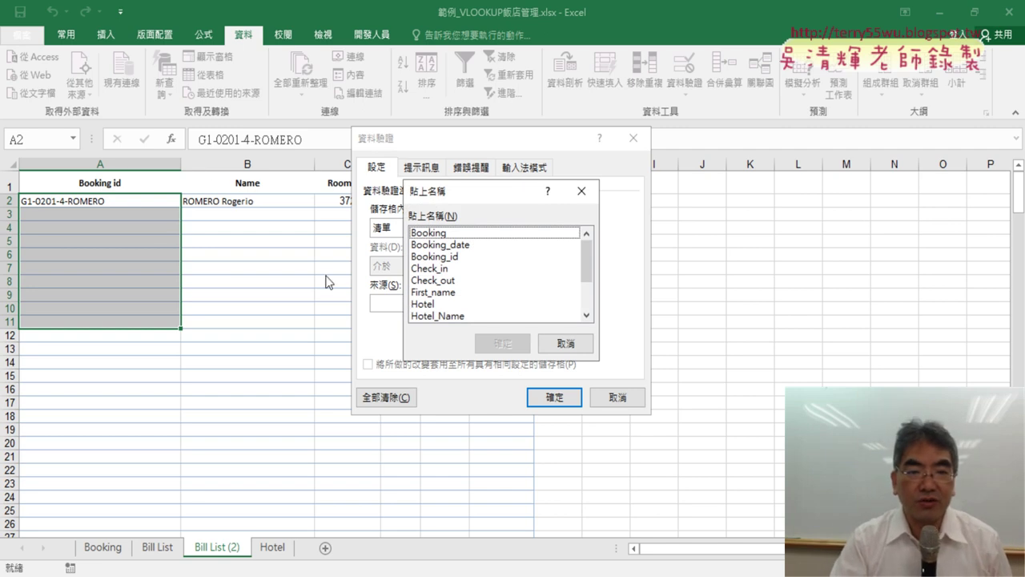
{"action": "left_click", "coordinate": [448, 258]}
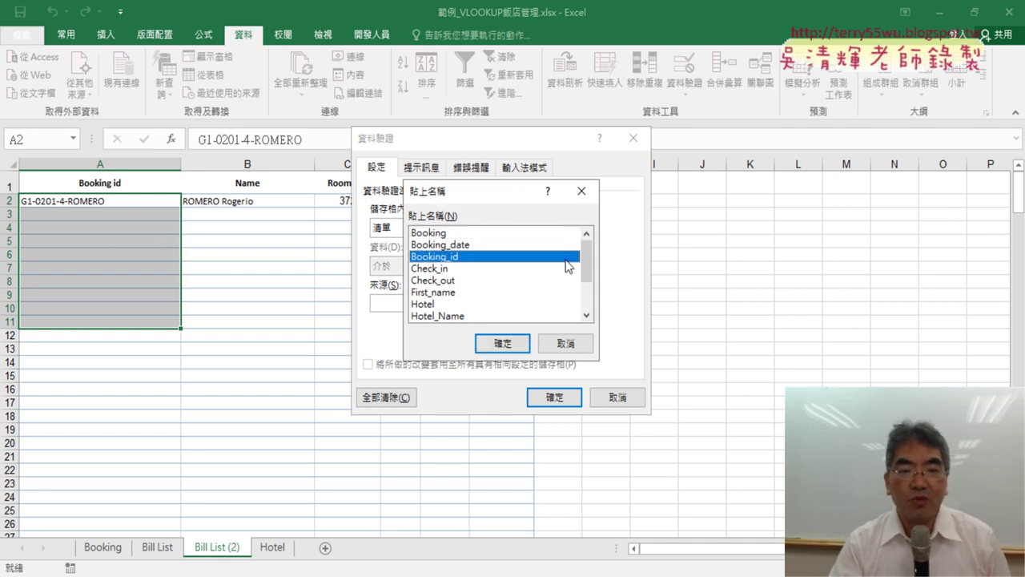
{"action": "left_click", "coordinate": [508, 344]}
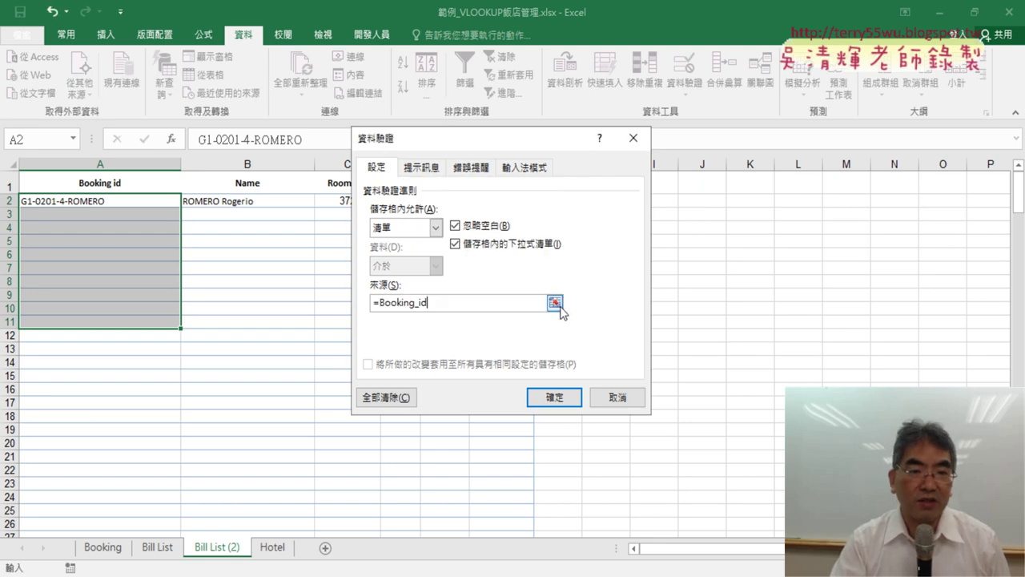
{"action": "left_click", "coordinate": [556, 397]}
{"action": "left_click", "coordinate": [470, 376]}
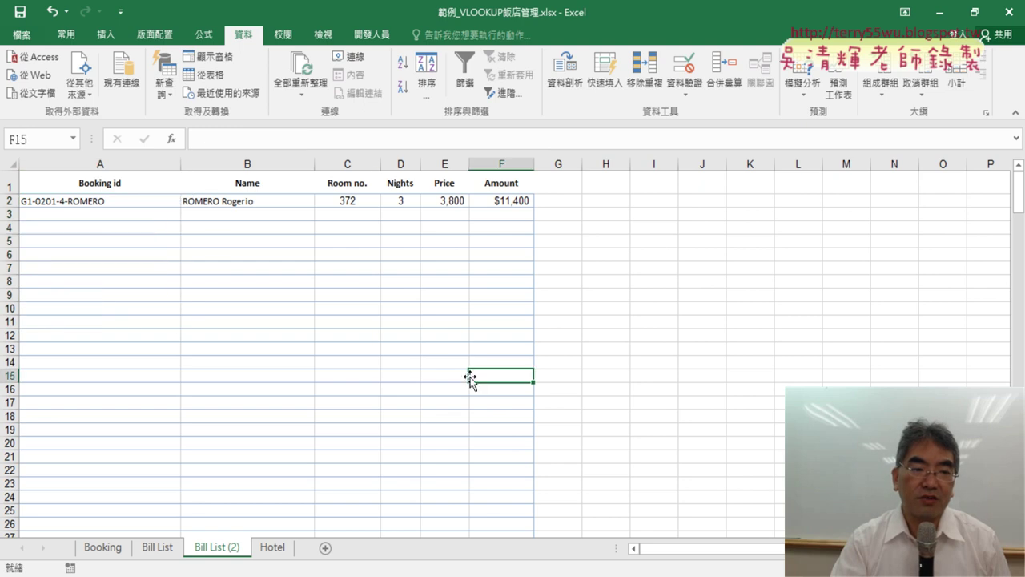
Open A2's dropdown, browse the booking id list, and pick a different id
{"action": "left_click", "coordinate": [153, 201]}
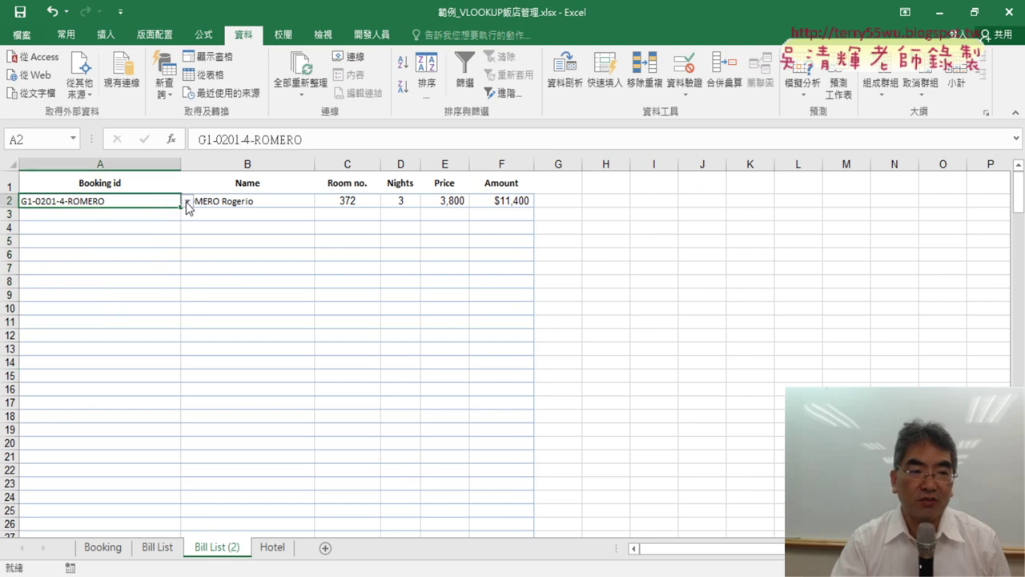
{"action": "left_click", "coordinate": [187, 205]}
{"action": "mouse_move", "coordinate": [187, 230]}
{"action": "left_mouse_down"}
{"action": "mouse_move", "coordinate": [186, 301]}
{"action": "mouse_move", "coordinate": [196, 216]}
{"action": "left_mouse_up"}
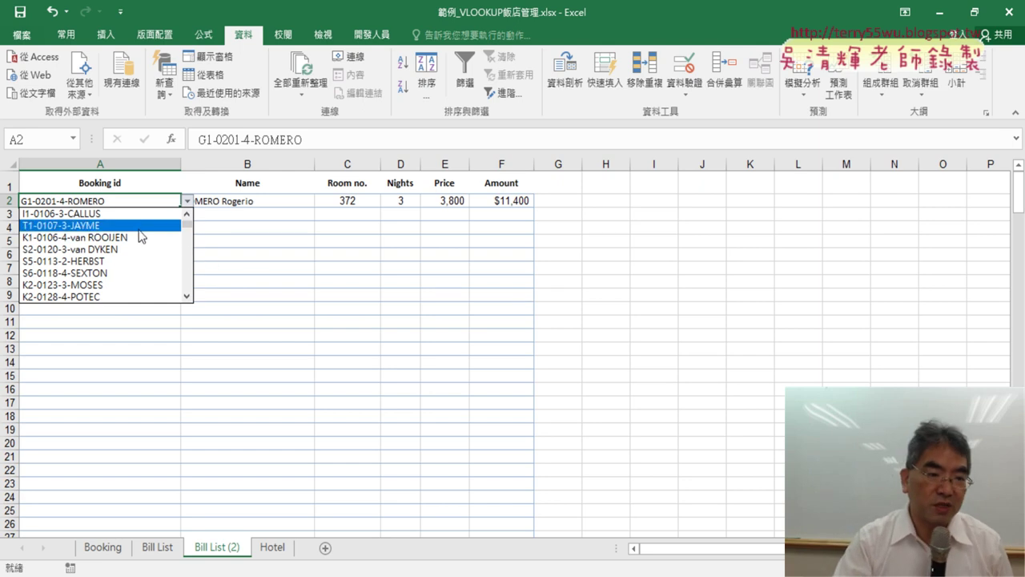
{"action": "left_click_drag", "start_coordinate": [187, 223], "coordinate": [189, 234]}
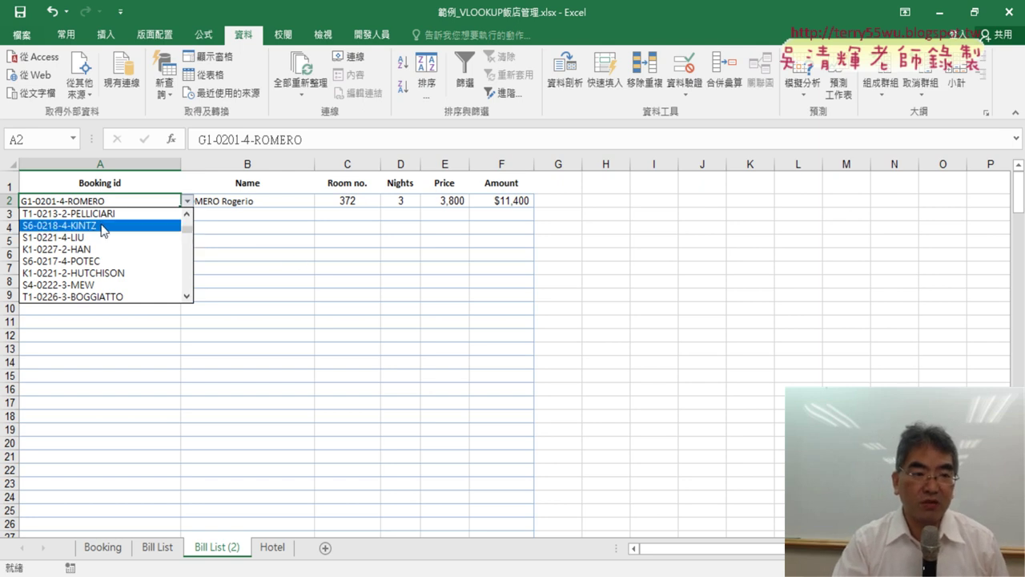
{"action": "left_click", "coordinate": [108, 214]}
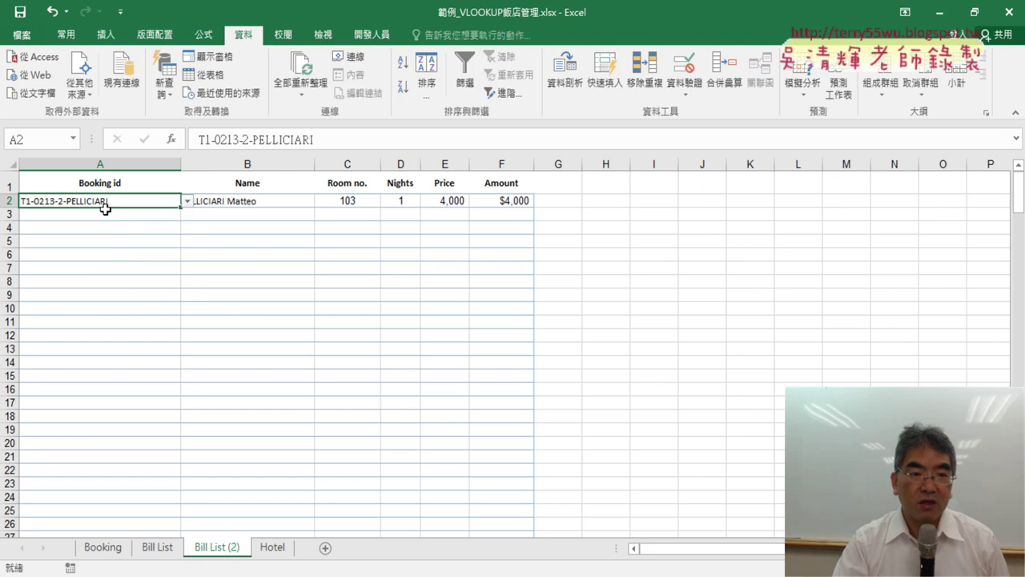
Check B2's name formula, choose another booking id in A2, then clear A2
{"action": "left_click", "coordinate": [281, 202]}
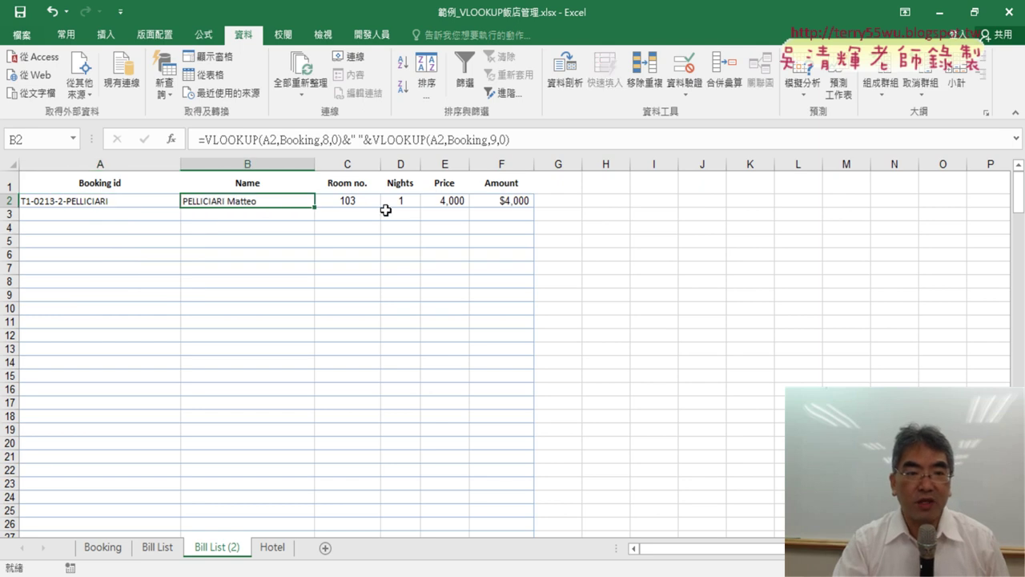
{"action": "left_click", "coordinate": [172, 203]}
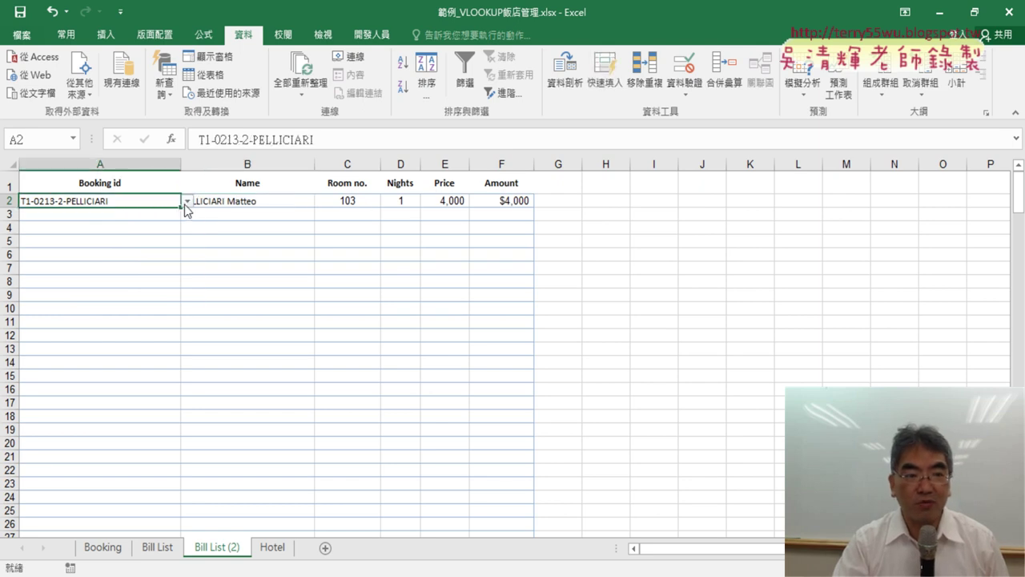
{"action": "left_click", "coordinate": [186, 202]}
{"action": "left_click", "coordinate": [171, 225]}
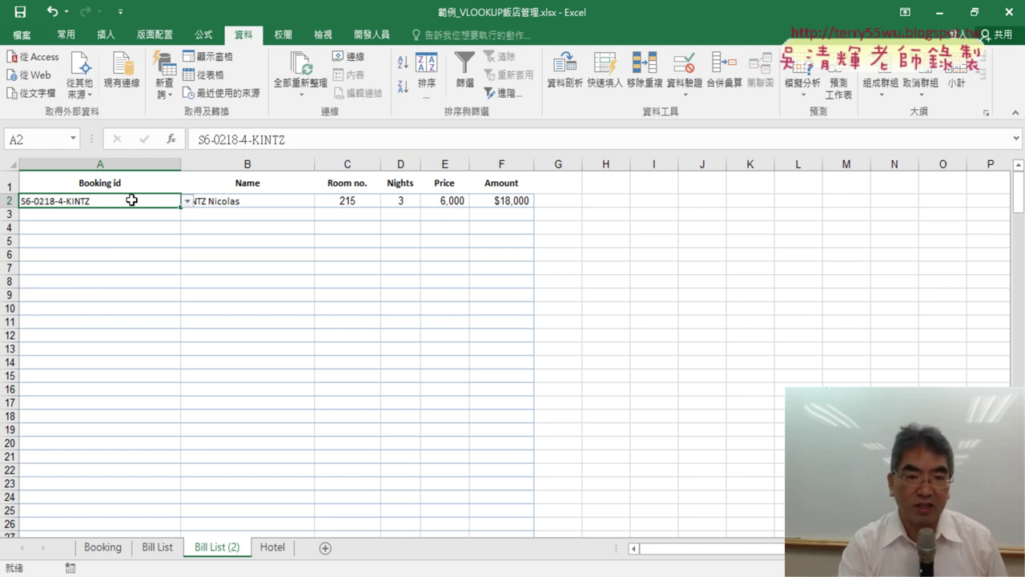
{"action": "key", "text": "Delete"}
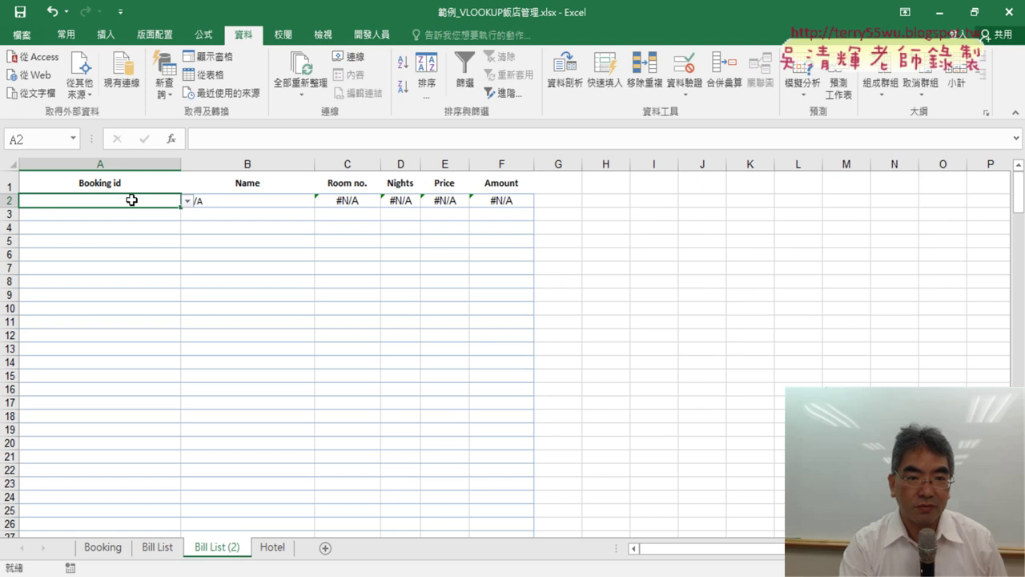
{"action": "left_click", "coordinate": [663, 269]}
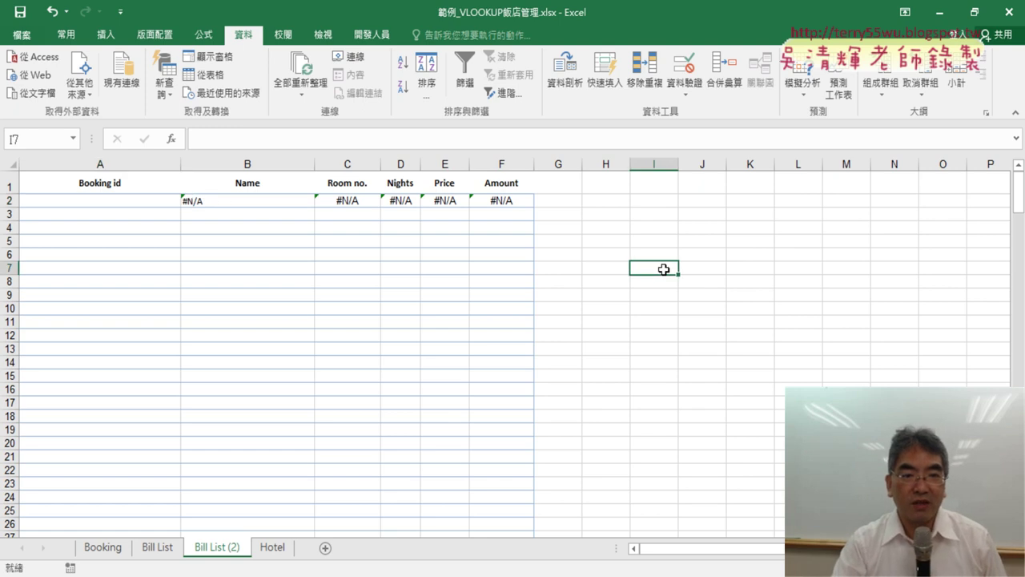
{"action": "left_click", "coordinate": [149, 204]}
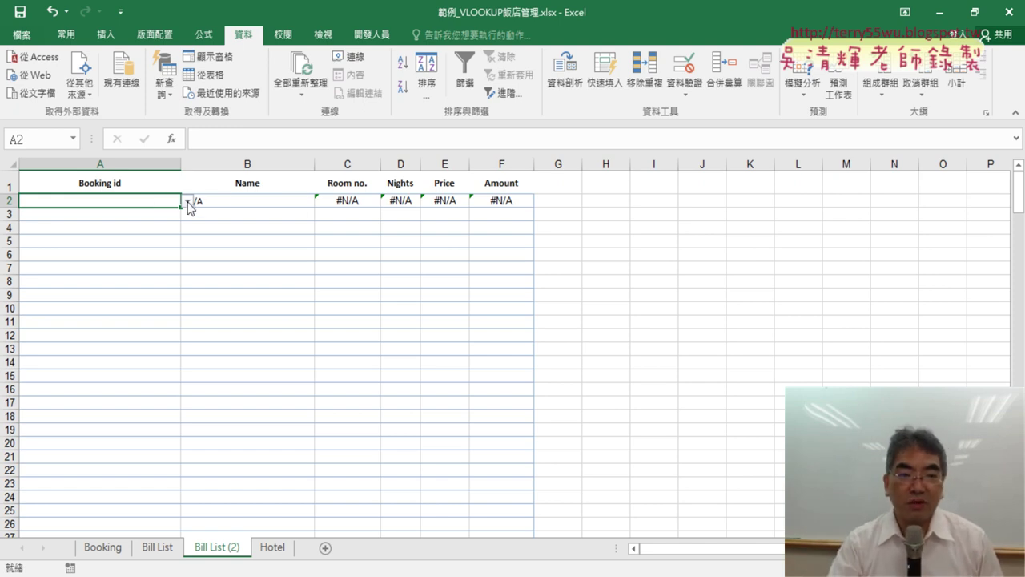
{"action": "left_click", "coordinate": [188, 202]}
{"action": "left_click", "coordinate": [153, 211]}
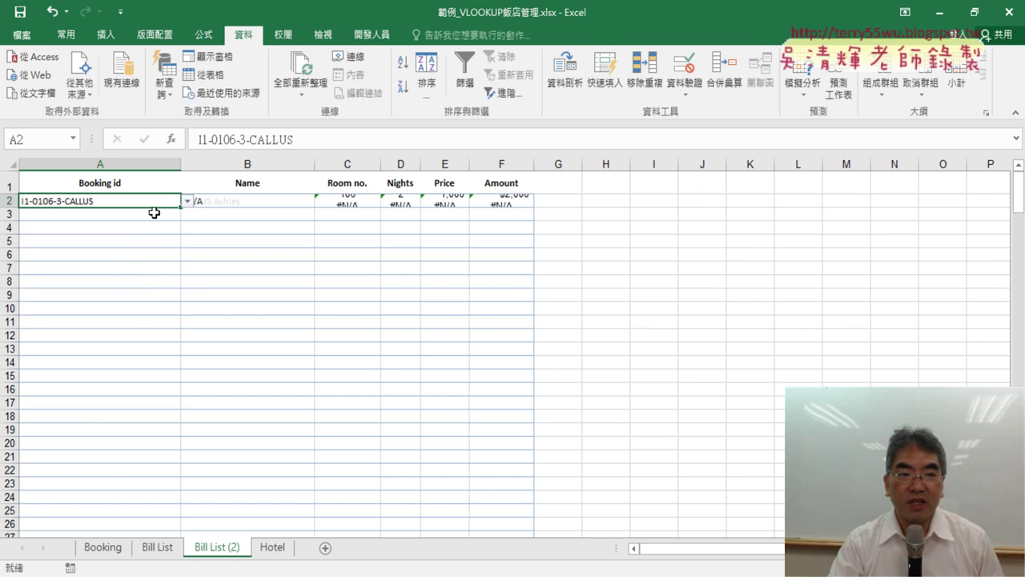
{"action": "left_click", "coordinate": [276, 213]}
{"action": "left_click", "coordinate": [706, 245]}
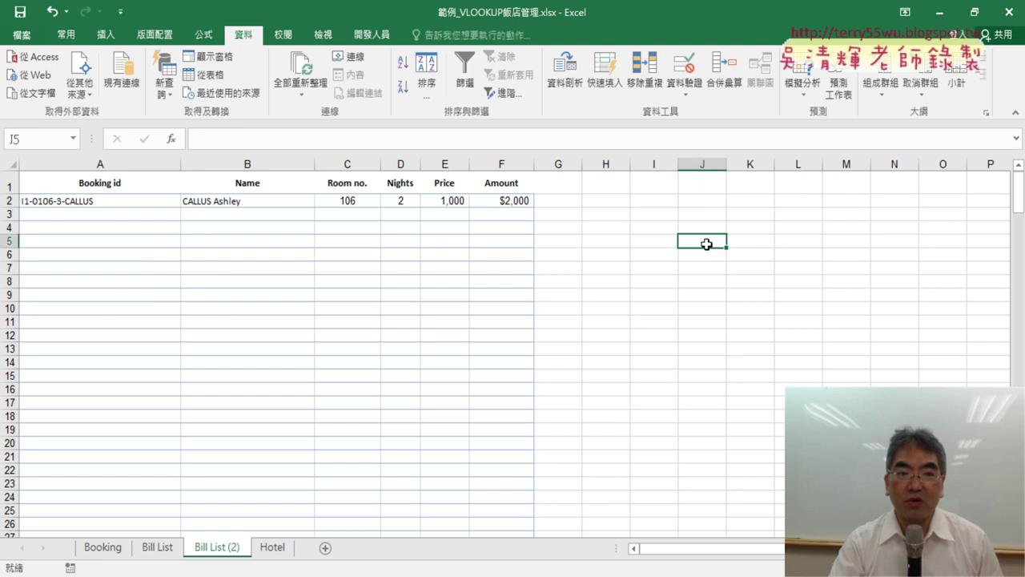
{"action": "left_click", "coordinate": [121, 201]}
{"action": "left_click", "coordinate": [188, 202]}
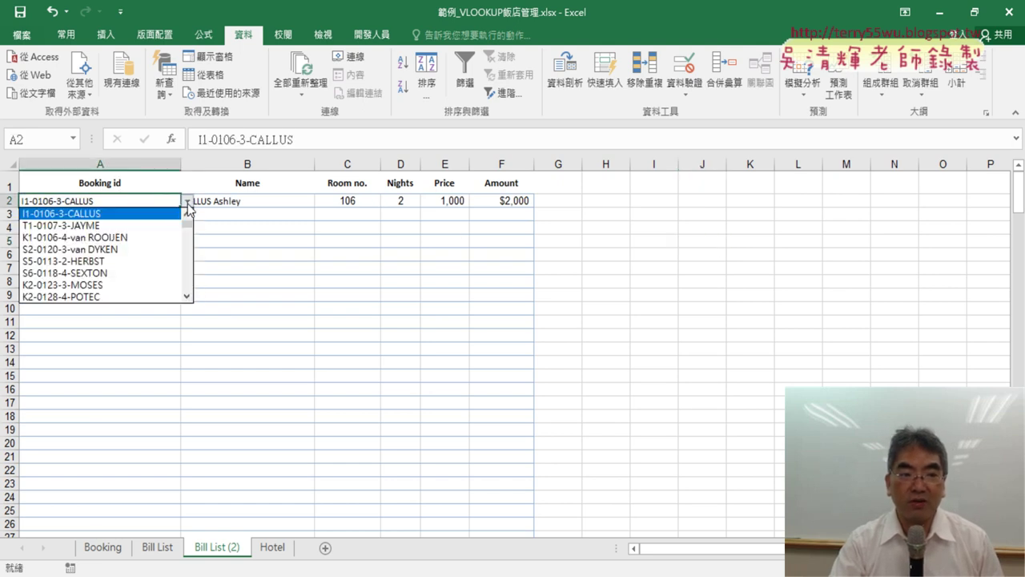
{"action": "left_click", "coordinate": [132, 213]}
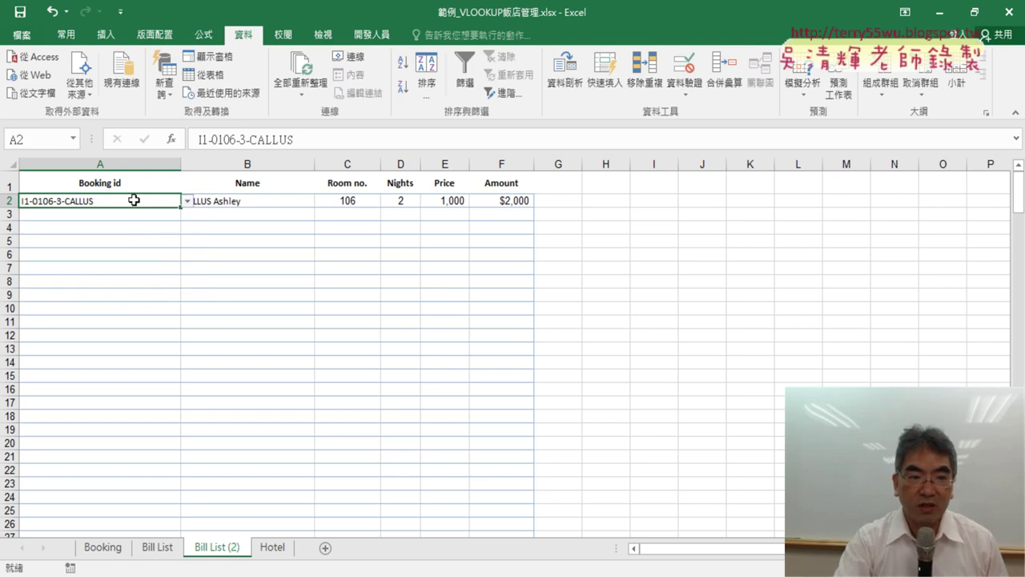
{"action": "key", "text": "Delete"}
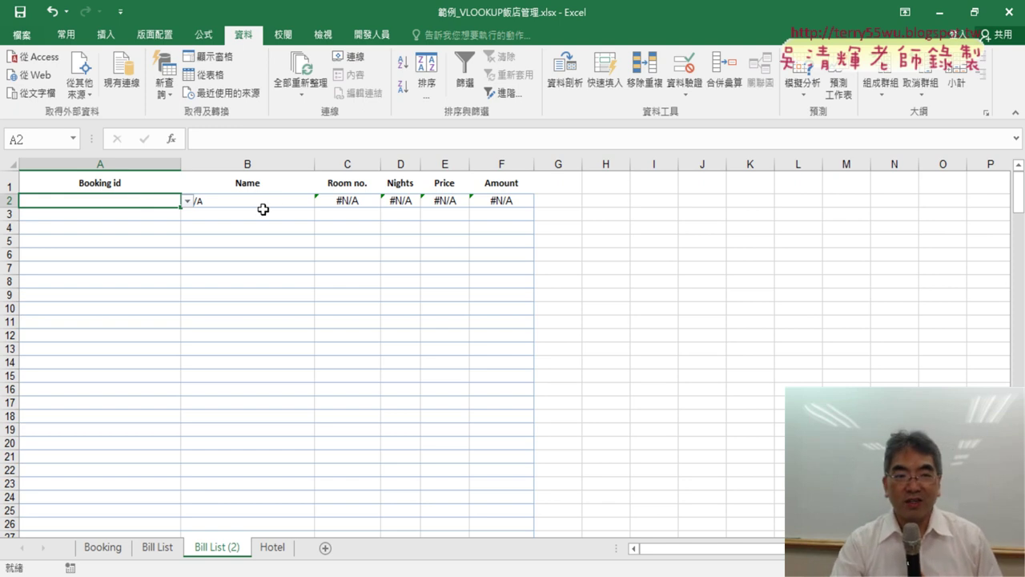
{"action": "left_click_drag", "start_coordinate": [268, 202], "coordinate": [512, 201]}
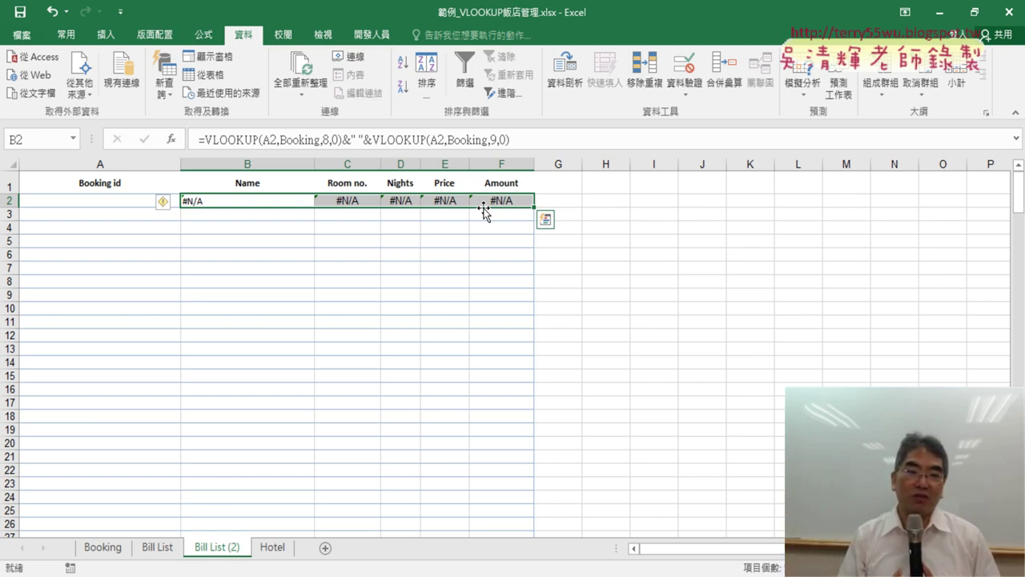
Cut the VLOOKUP name formula text out of B2 in the formula bar
{"action": "left_click", "coordinate": [205, 140]}
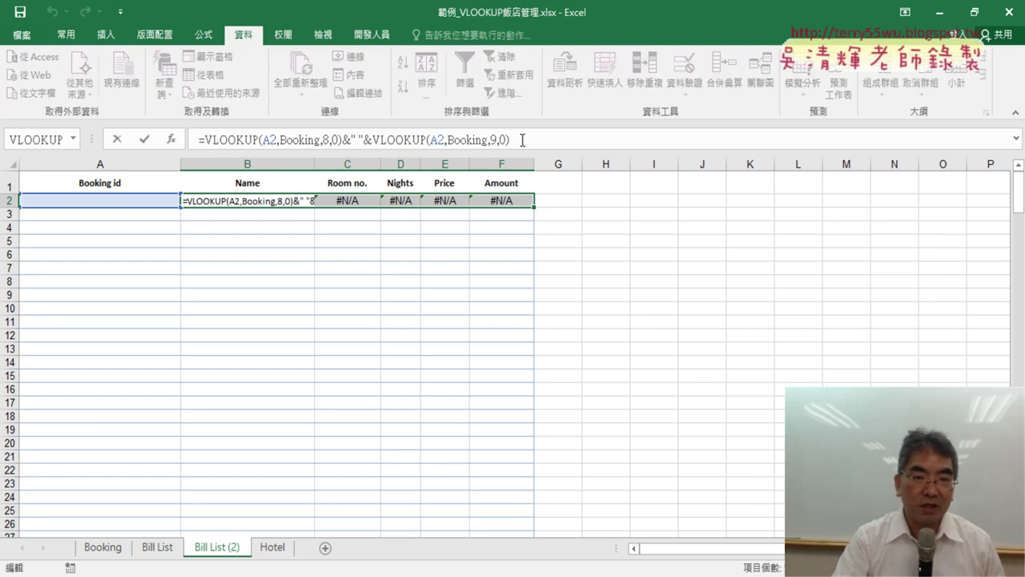
{"action": "left_click_drag", "start_coordinate": [522, 139], "coordinate": [207, 141]}
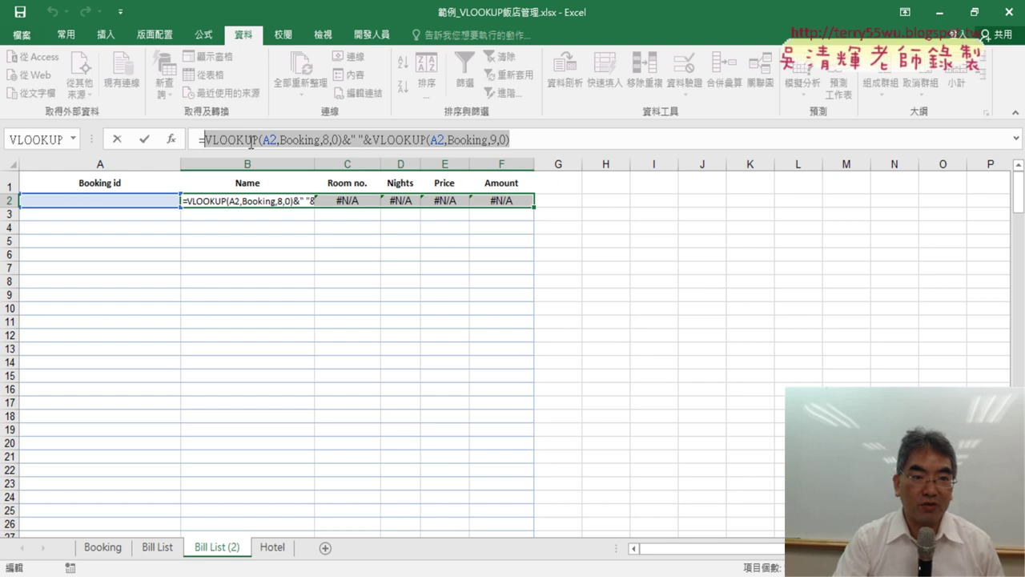
{"action": "right_click", "coordinate": [377, 141]}
{"action": "left_click", "coordinate": [398, 153]}
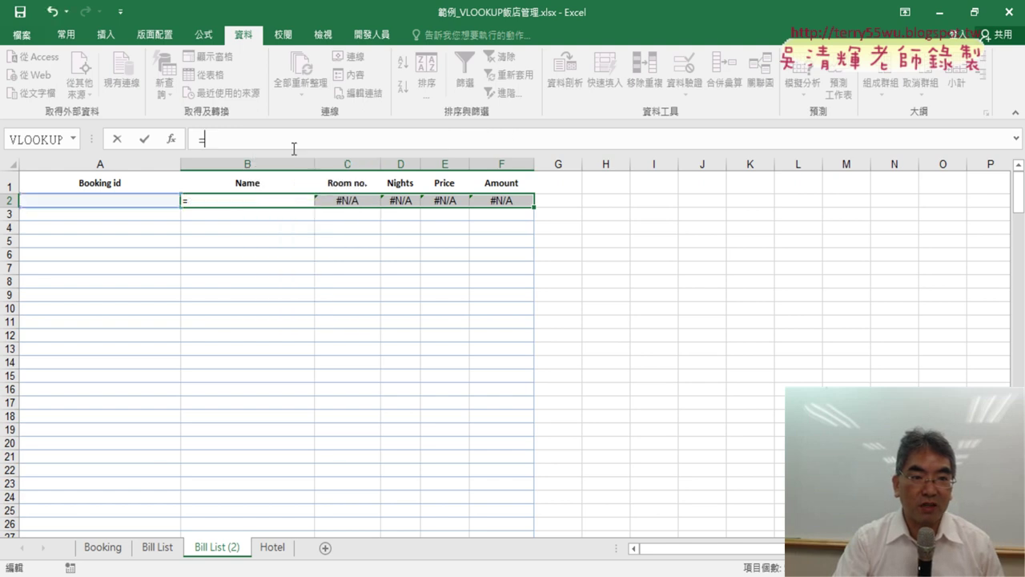
Insert an empty IF function into B2 from the 邏輯 (Logical) category
{"action": "left_click", "coordinate": [171, 140]}
{"action": "left_click", "coordinate": [496, 197]}
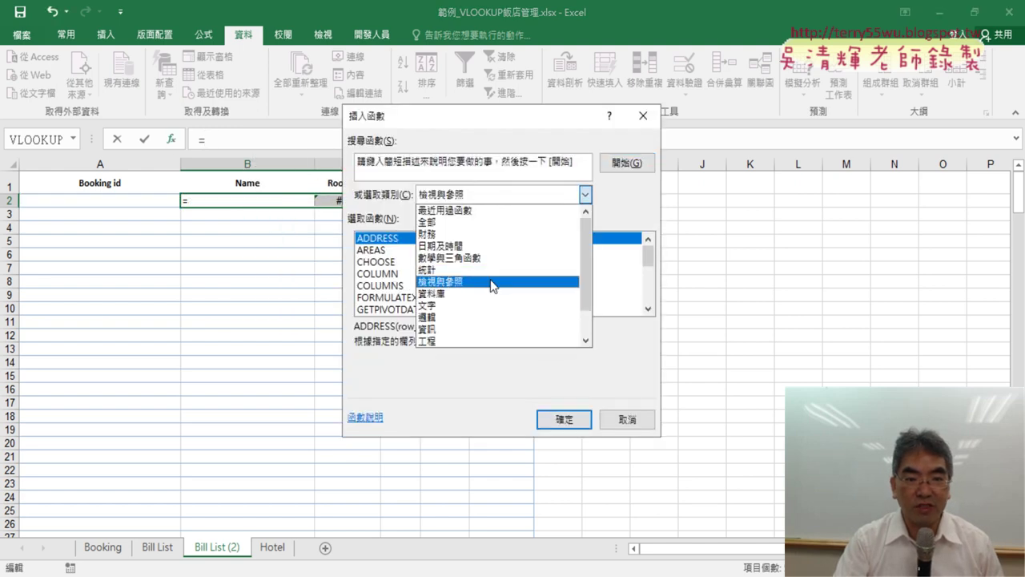
{"action": "left_click", "coordinate": [488, 315]}
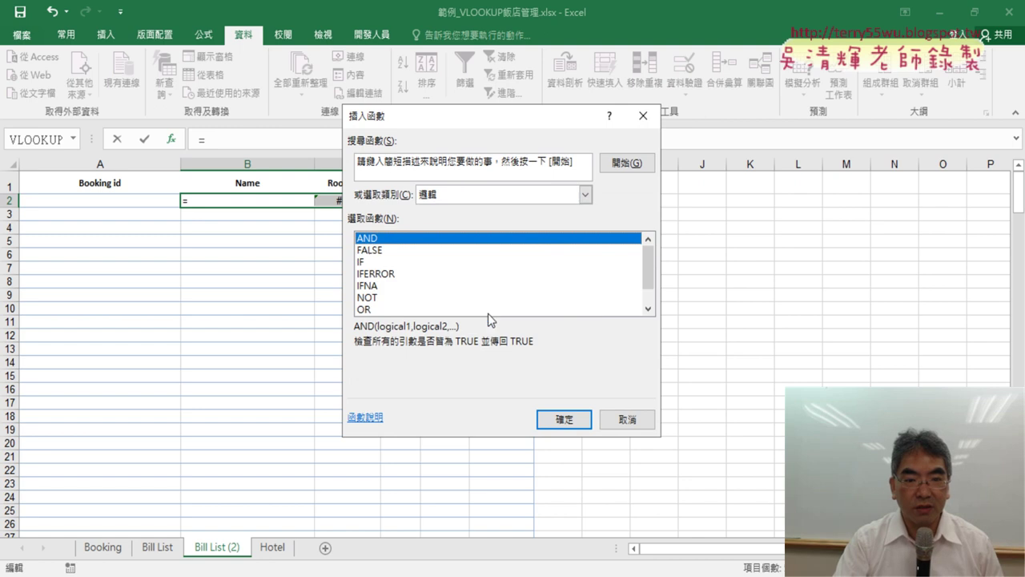
{"action": "double_click", "coordinate": [369, 263]}
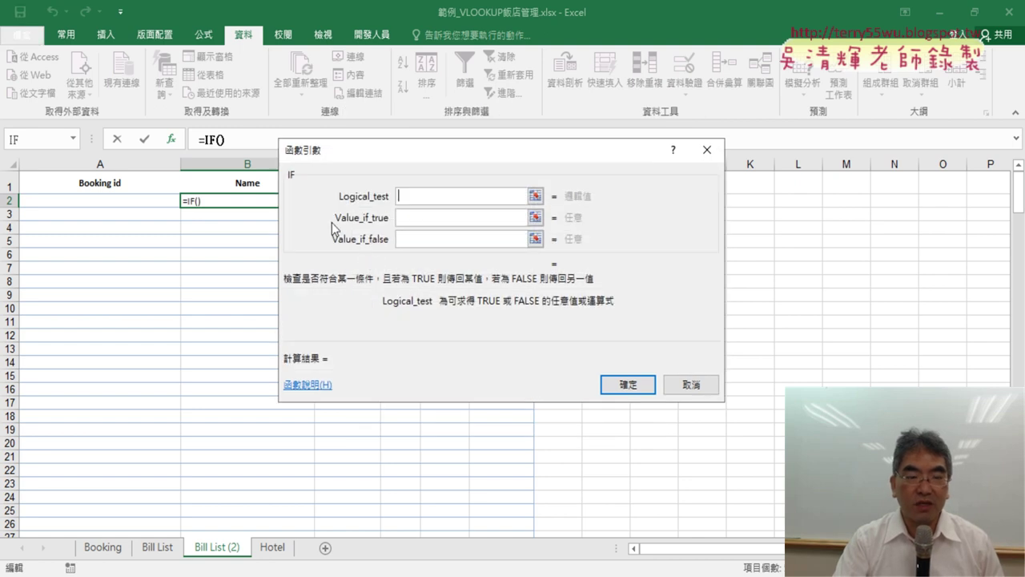
Cancel the IF and enter a test formula =ISBLANK(A2) in H2
{"action": "left_click", "coordinate": [101, 200]}
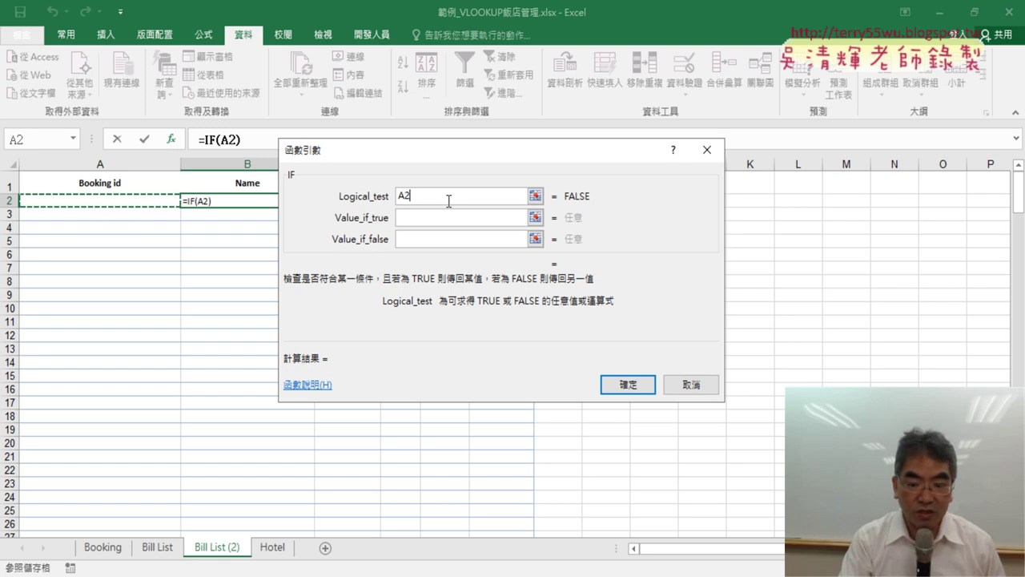
{"action": "left_click", "coordinate": [691, 385]}
{"action": "left_click", "coordinate": [607, 202]}
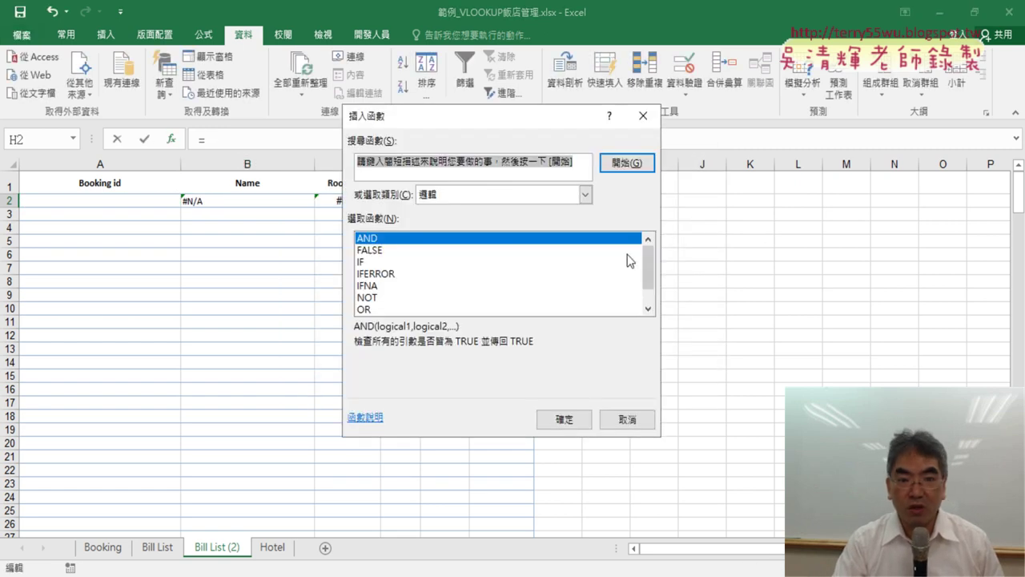
{"action": "left_click_drag", "start_coordinate": [649, 267], "coordinate": [644, 286]}
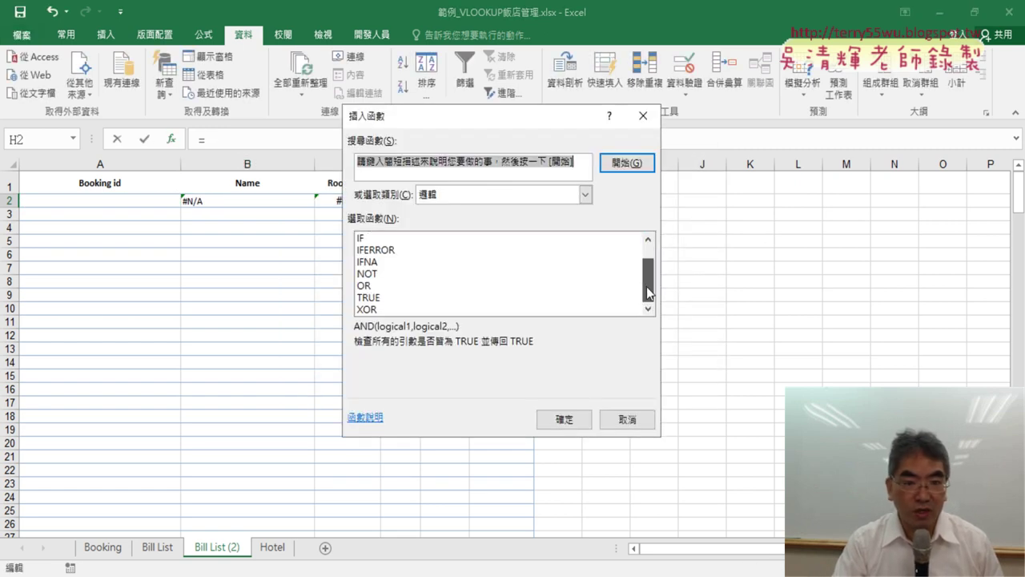
{"action": "left_click", "coordinate": [508, 196]}
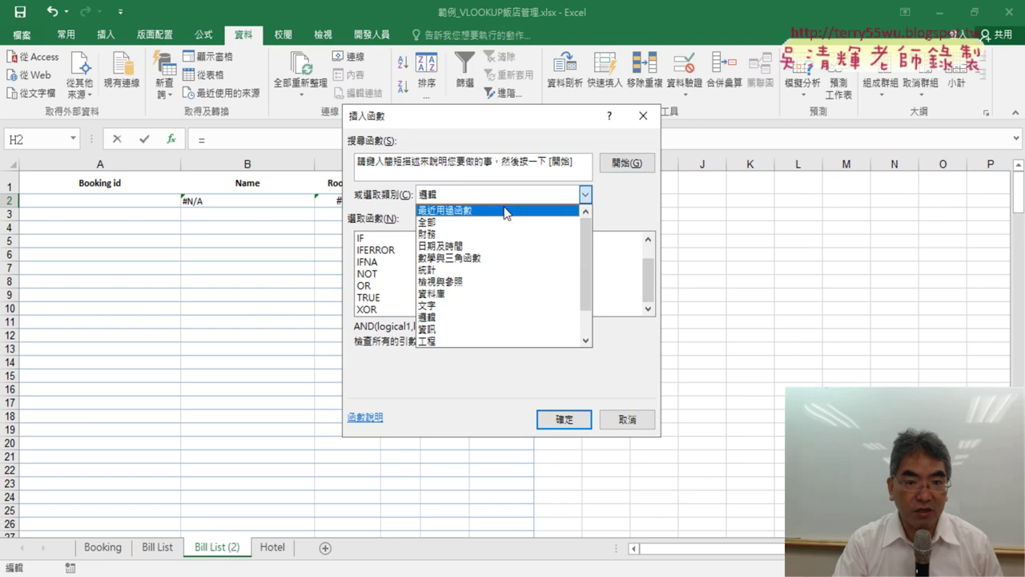
{"action": "left_click", "coordinate": [504, 220]}
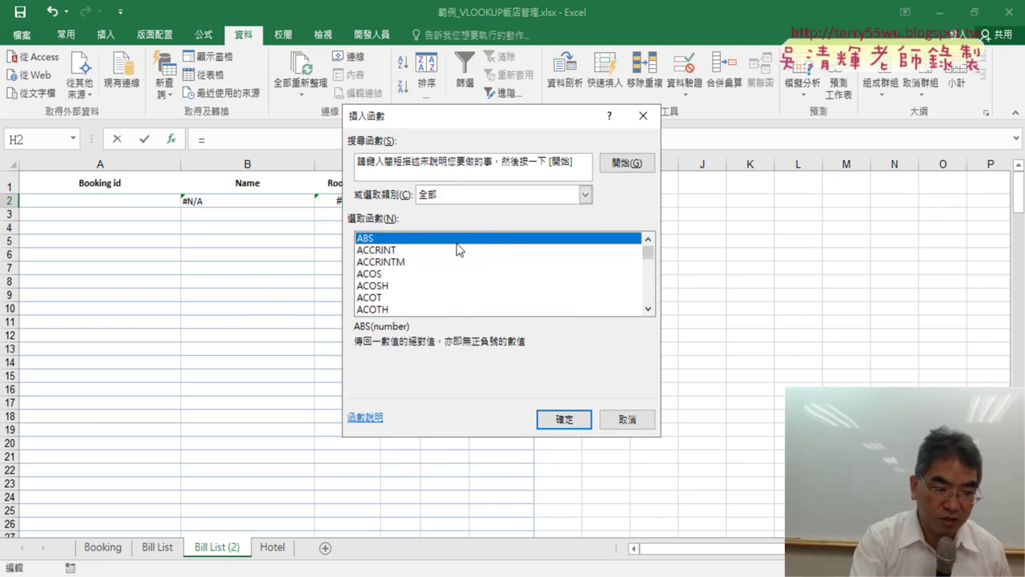
{"action": "key", "text": "i"}
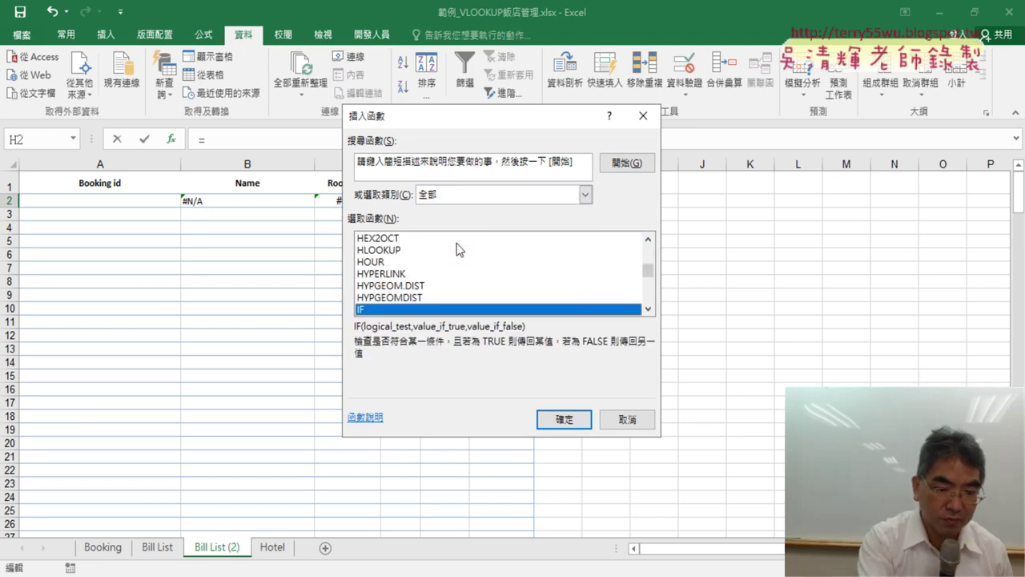
{"action": "key", "text": "i"}
{"action": "key", "text": "s"}
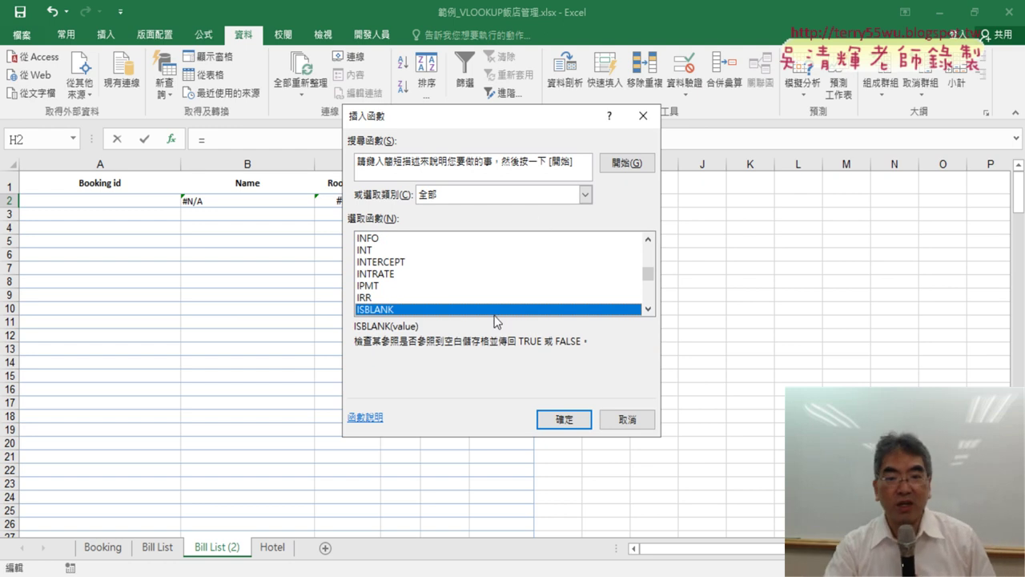
{"action": "double_click", "coordinate": [458, 313]}
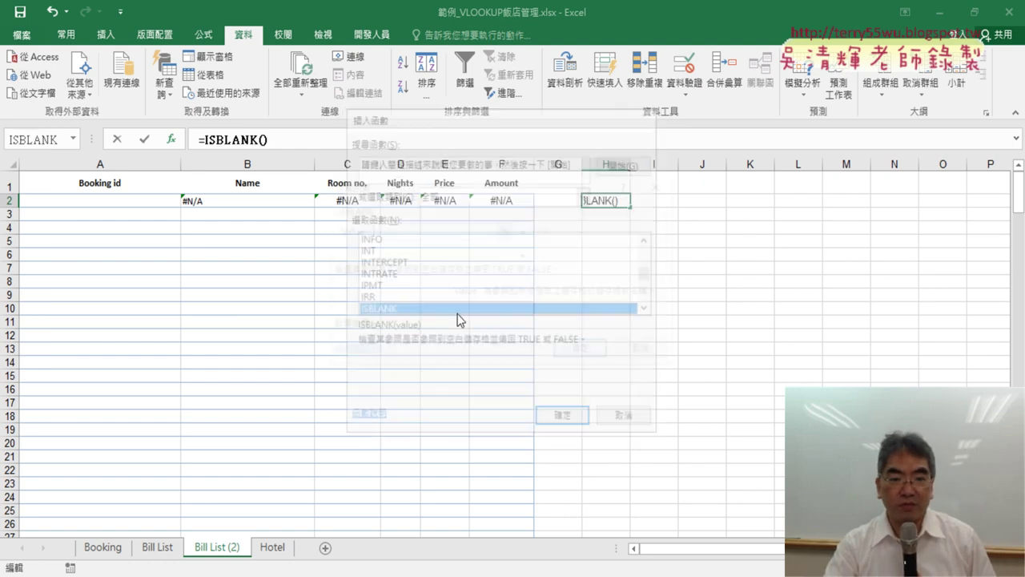
{"action": "left_click", "coordinate": [146, 202]}
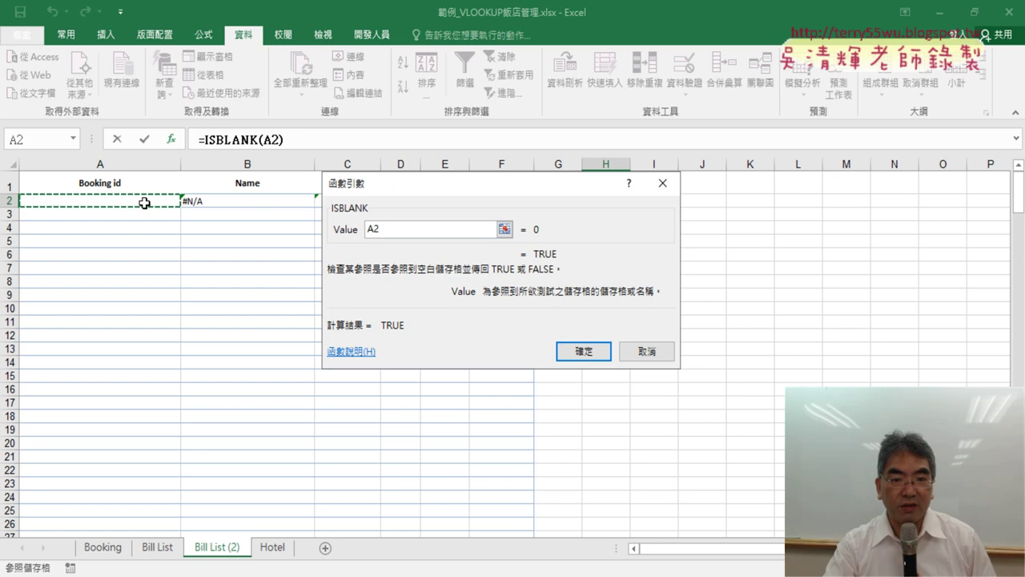
{"action": "left_click", "coordinate": [583, 352]}
Pick a booking id from A2's dropdown, then delete H2's ISBLANK test
{"action": "left_click", "coordinate": [161, 201]}
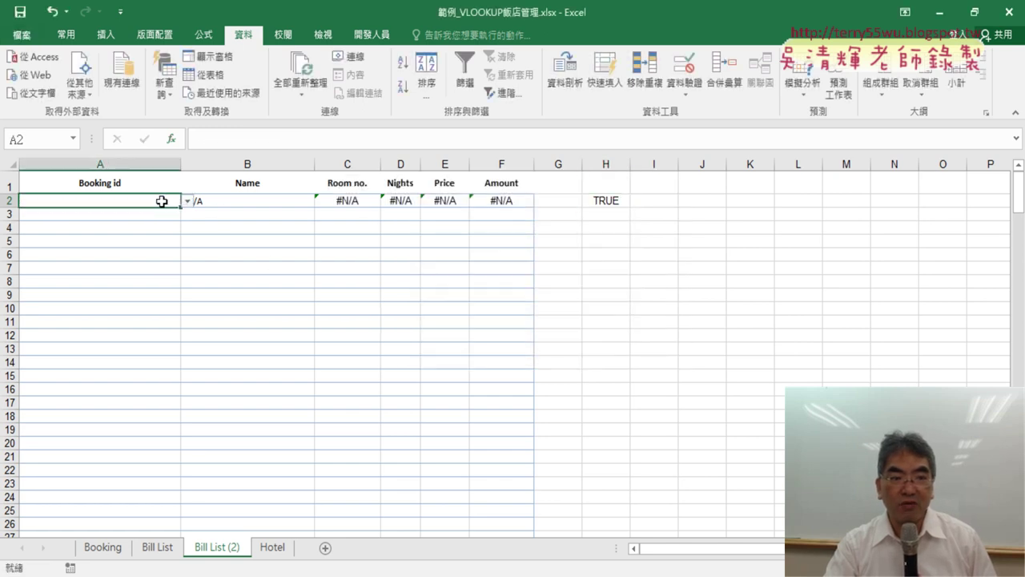
{"action": "left_click", "coordinate": [187, 201]}
{"action": "left_click", "coordinate": [142, 213]}
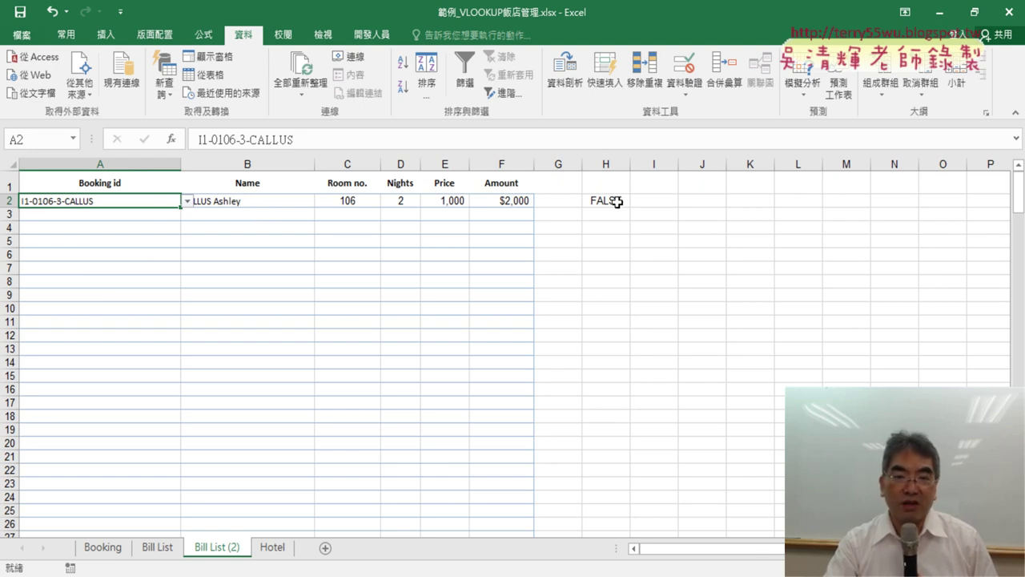
{"action": "left_click", "coordinate": [616, 201]}
{"action": "key", "text": "Delete"}
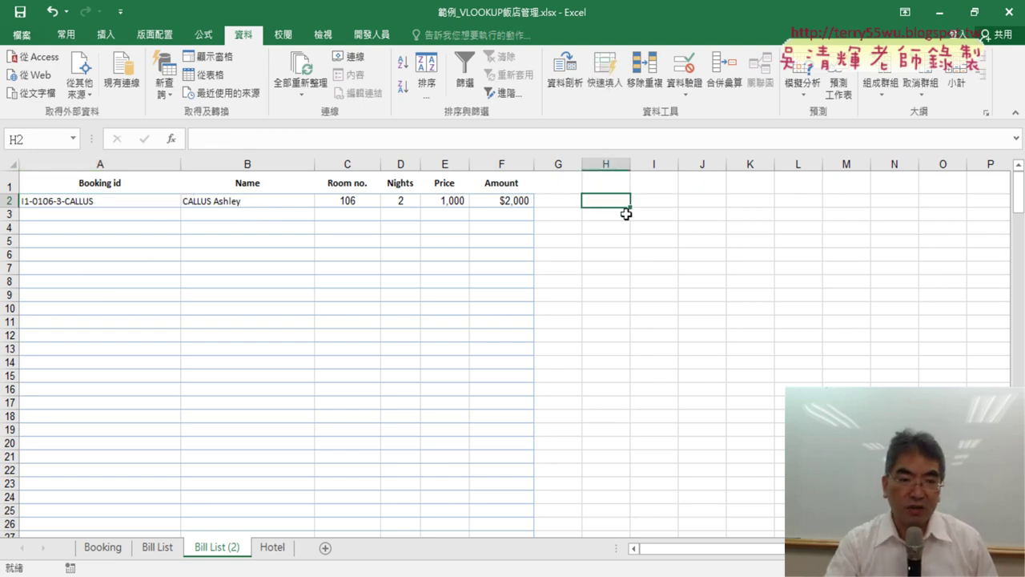
Cut B2's VLOOKUP name formula from the formula bar, leaving just the equals sign
{"action": "left_click", "coordinate": [255, 200]}
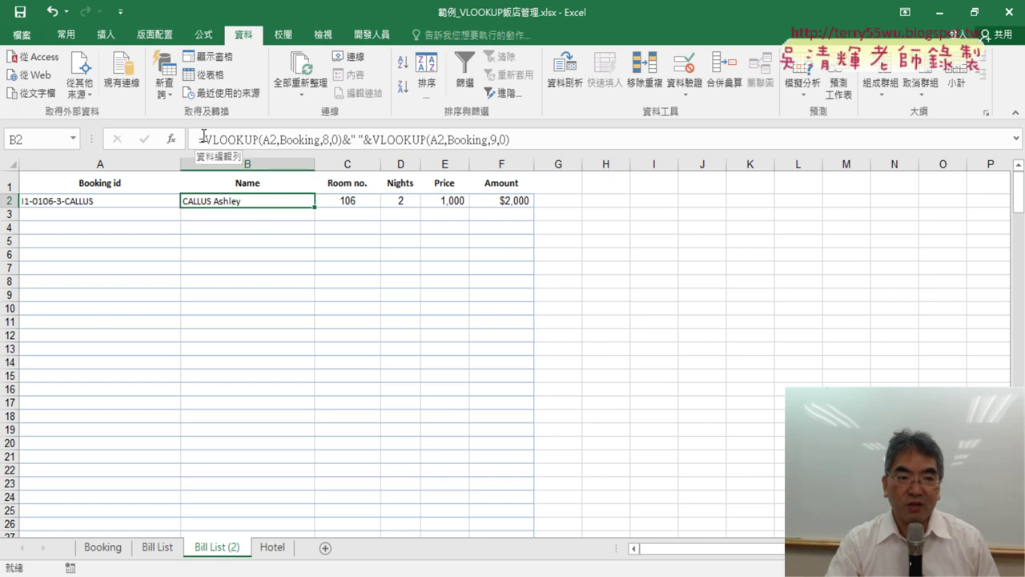
{"action": "left_click_drag", "start_coordinate": [204, 139], "coordinate": [530, 138]}
{"action": "right_click", "coordinate": [487, 140]}
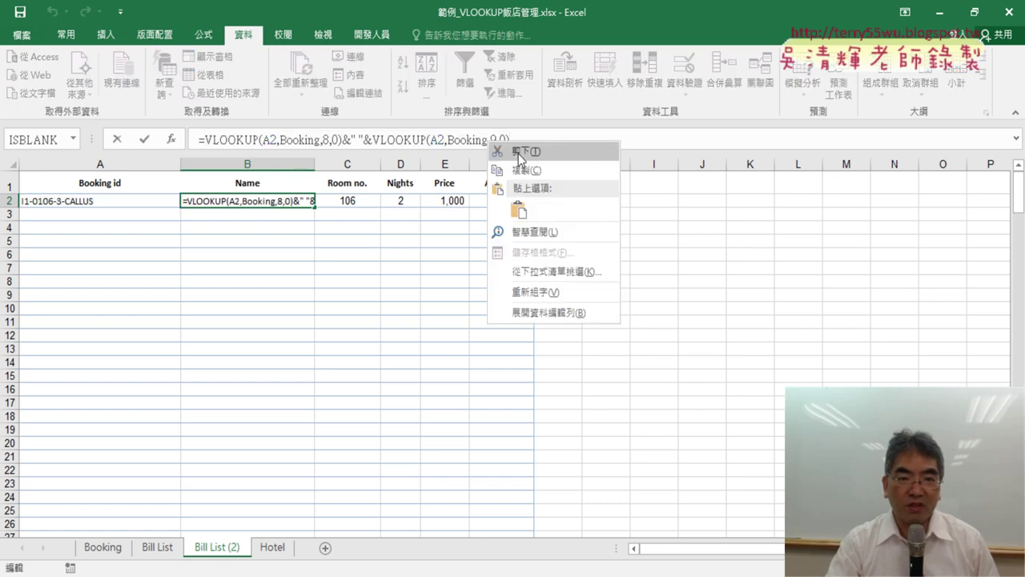
{"action": "left_click", "coordinate": [518, 153]}
Insert an IF function from the Logical category with A2 as its test
{"action": "left_click", "coordinate": [170, 140]}
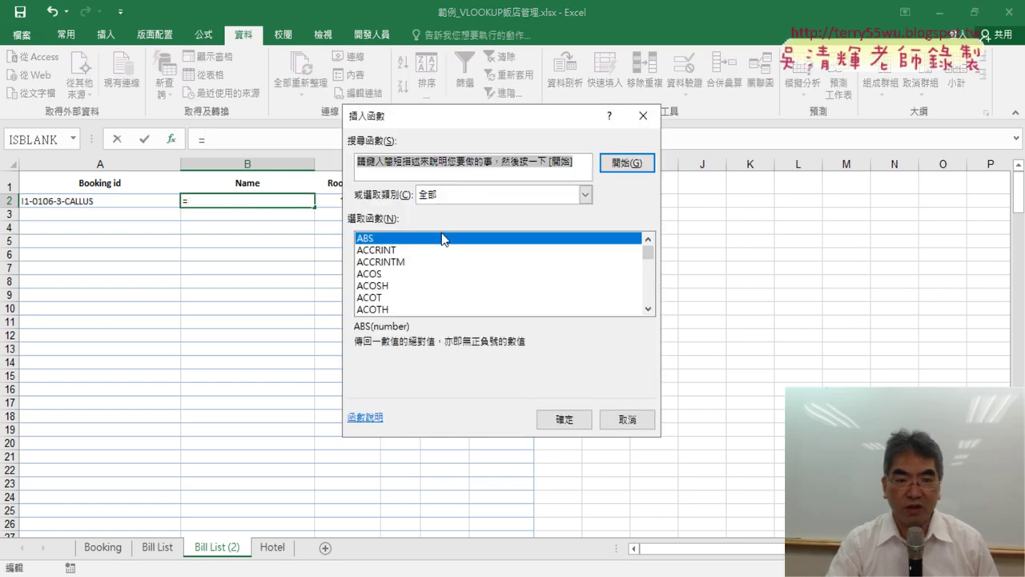
{"action": "left_click", "coordinate": [464, 195]}
{"action": "left_click", "coordinate": [458, 318]}
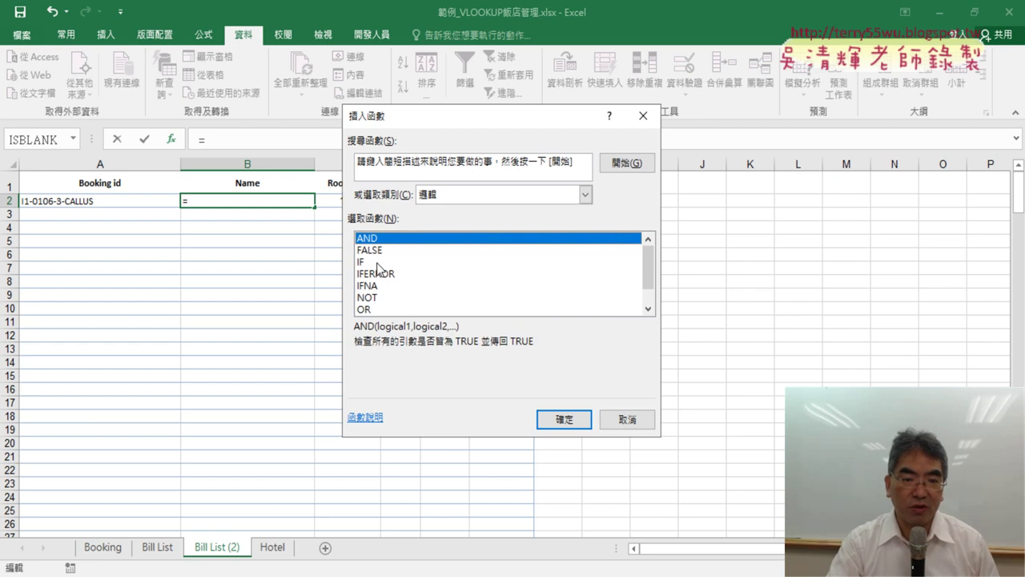
{"action": "double_click", "coordinate": [376, 262]}
{"action": "left_click", "coordinate": [116, 202]}
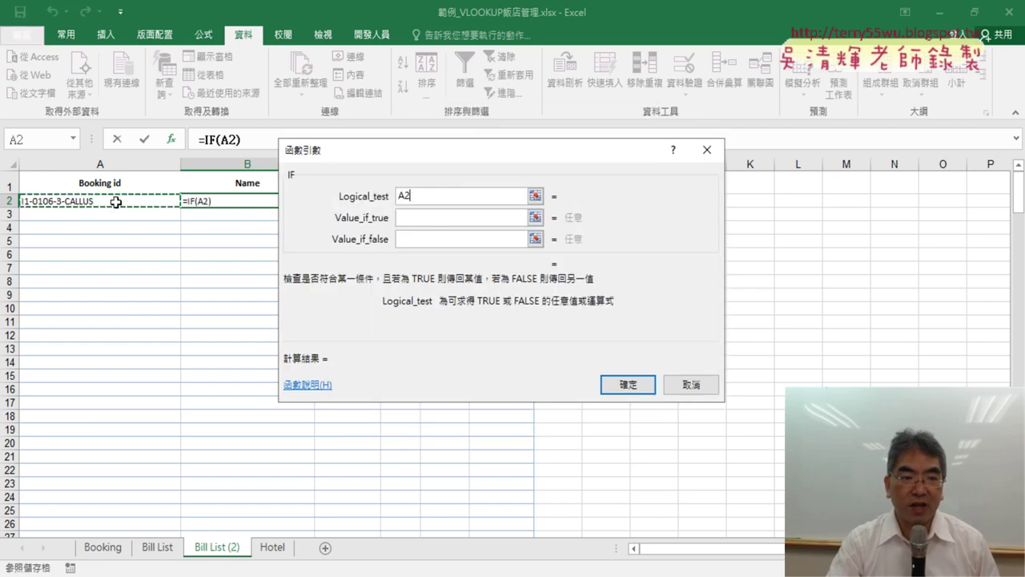
Set the IF test to A2="" and its true value to ""
{"action": "left_click", "coordinate": [401, 196]}
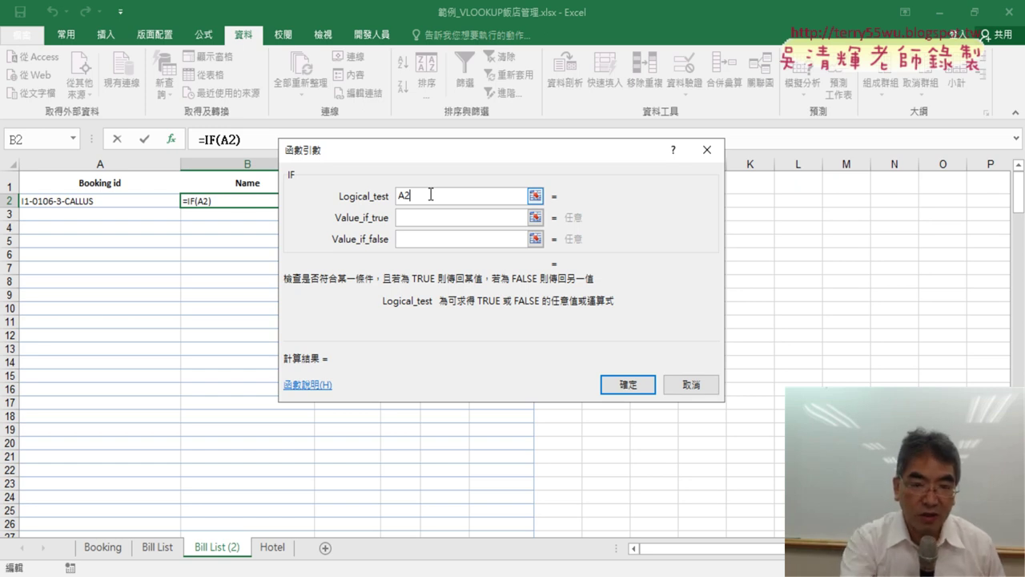
{"action": "type", "text": "="}
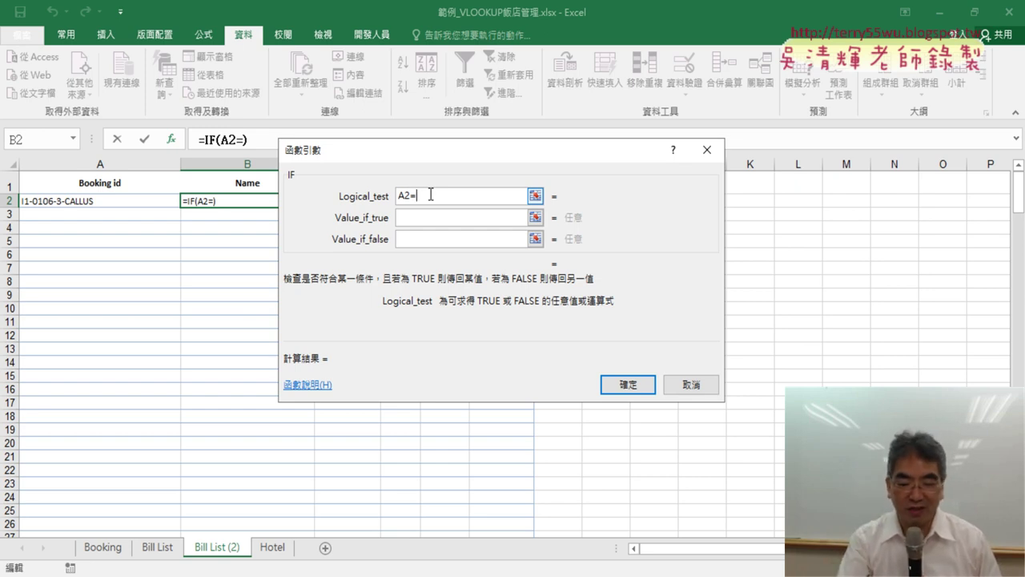
{"action": "type", "text": "\""}
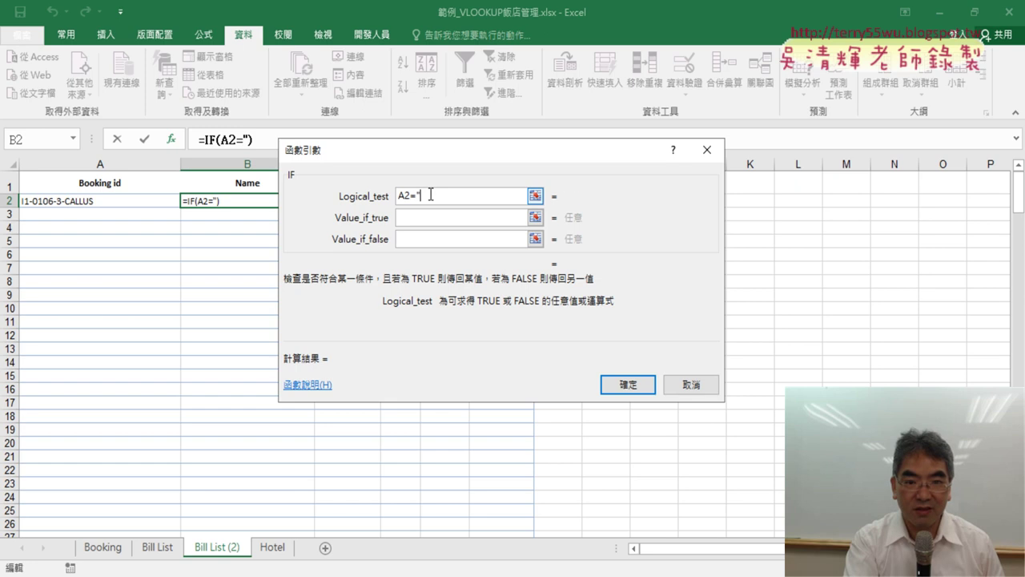
{"action": "type", "text": "\""}
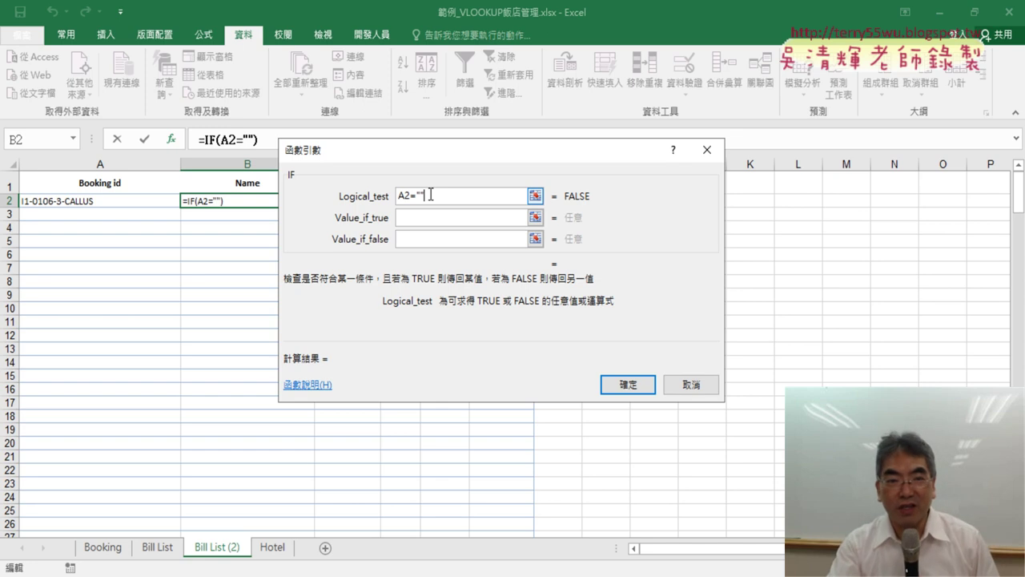
{"action": "left_click_drag", "start_coordinate": [409, 196], "coordinate": [435, 200]}
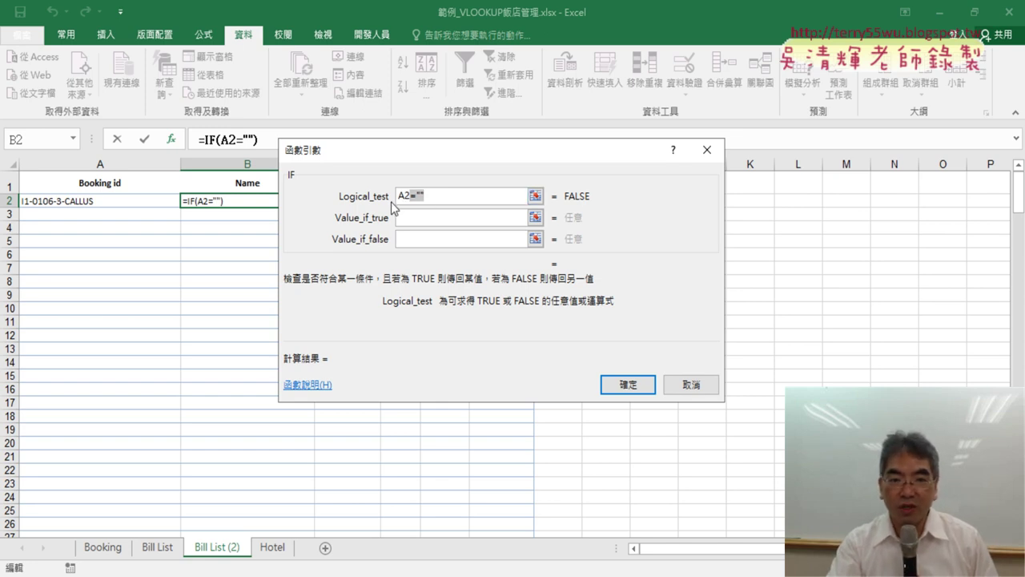
{"action": "left_click", "coordinate": [415, 219]}
{"action": "type", "text": "\"\""}
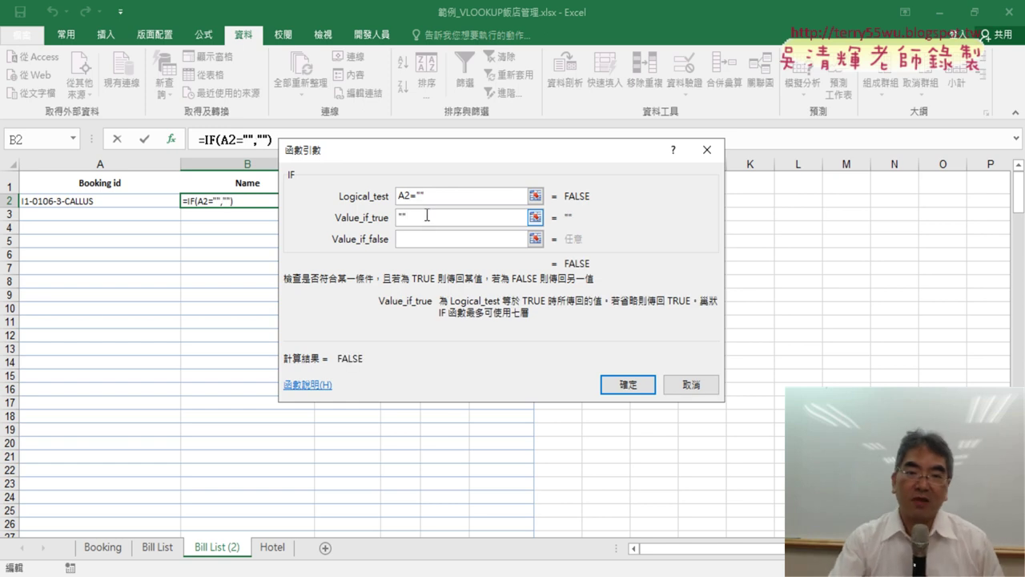
Paste the joined VLOOKUP name as Value_if_false and change the test to A2<>""
{"action": "left_click", "coordinate": [429, 237]}
{"action": "right_click", "coordinate": [430, 238]}
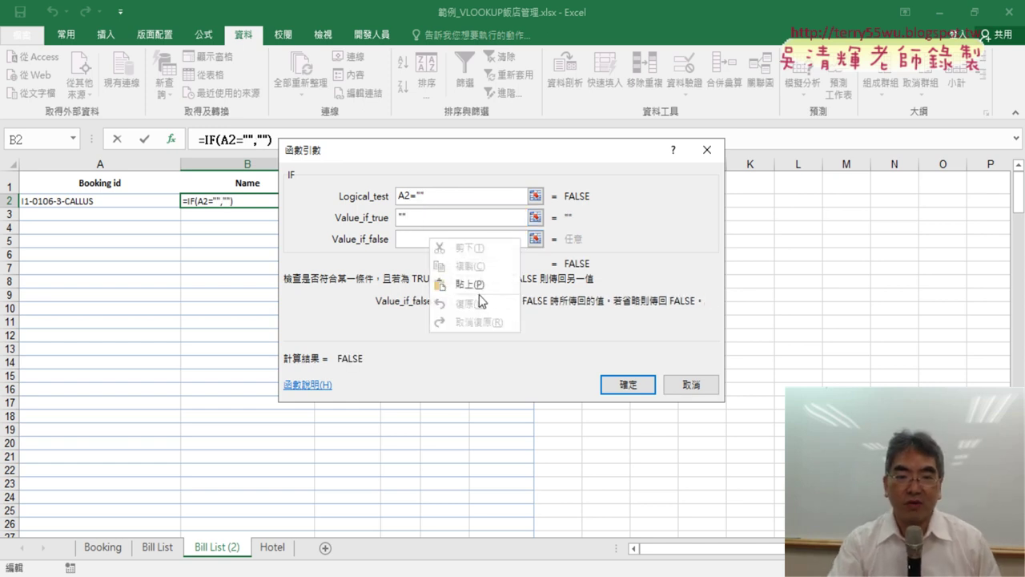
{"action": "left_click", "coordinate": [470, 284]}
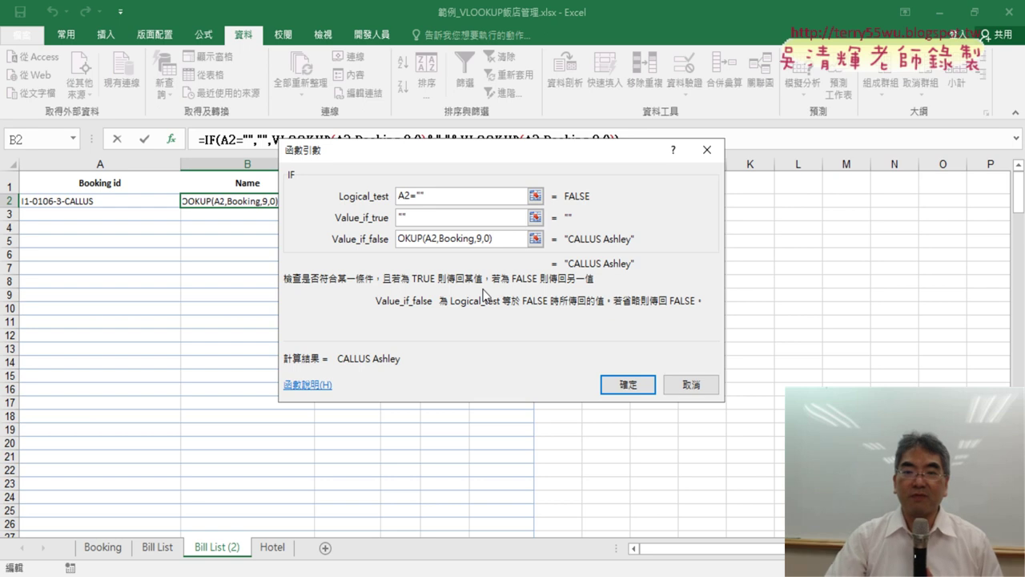
{"action": "key", "text": "Home"}
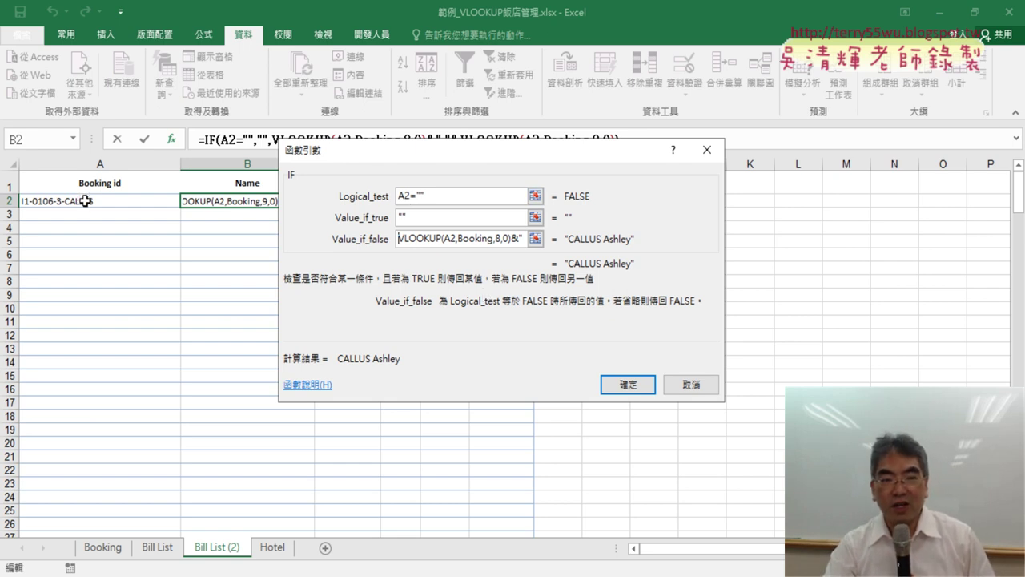
{"action": "left_click", "coordinate": [419, 197]}
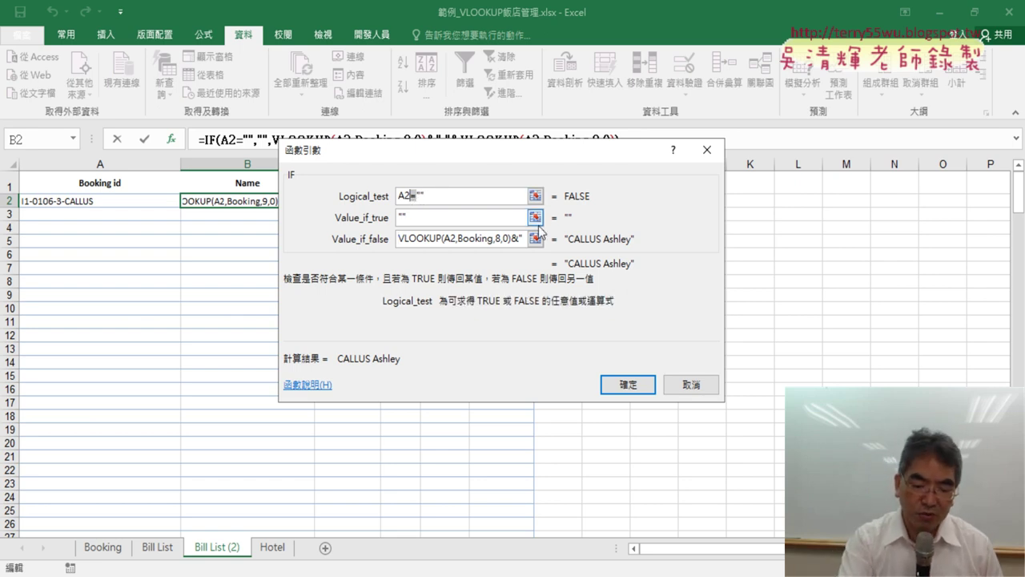
{"action": "type", "text": "<>"}
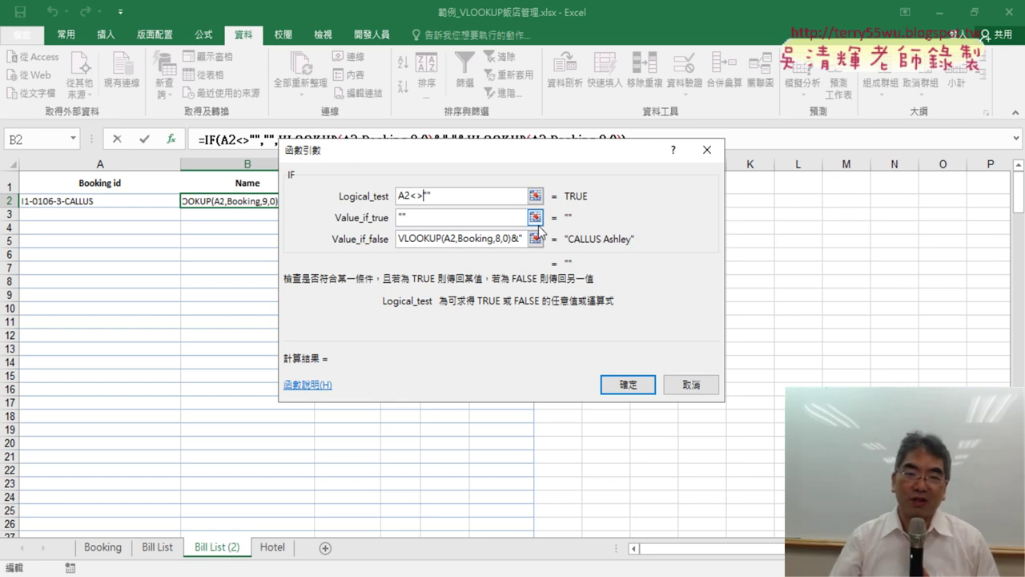
Move the VLOOKUP name expression into Value_if_true, set Value_if_false to "", and confirm
{"action": "left_click", "coordinate": [400, 238]}
{"action": "right_click", "coordinate": [425, 244]}
{"action": "left_click", "coordinate": [452, 253]}
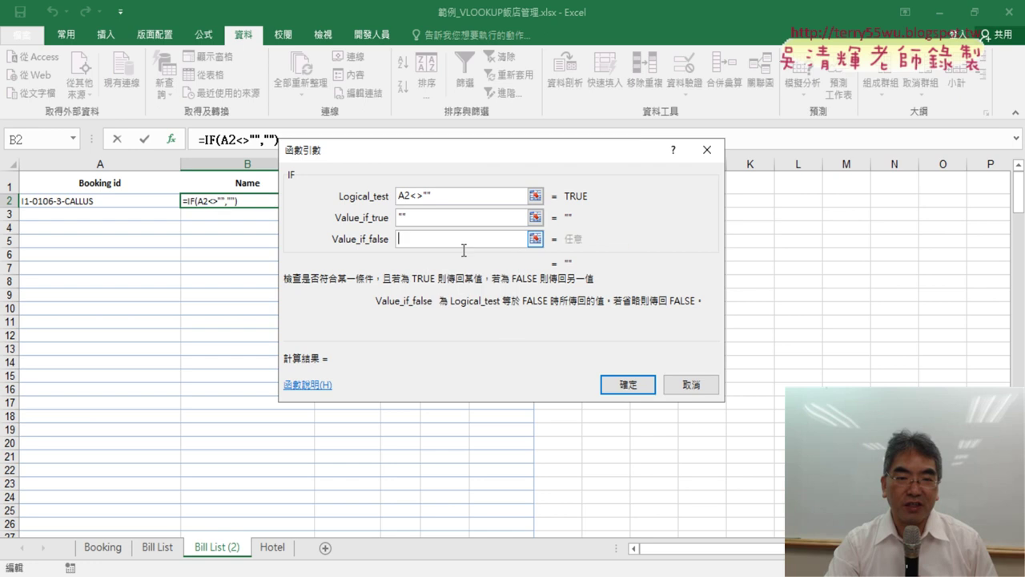
{"action": "left_click", "coordinate": [461, 219]}
{"action": "right_click", "coordinate": [400, 223]}
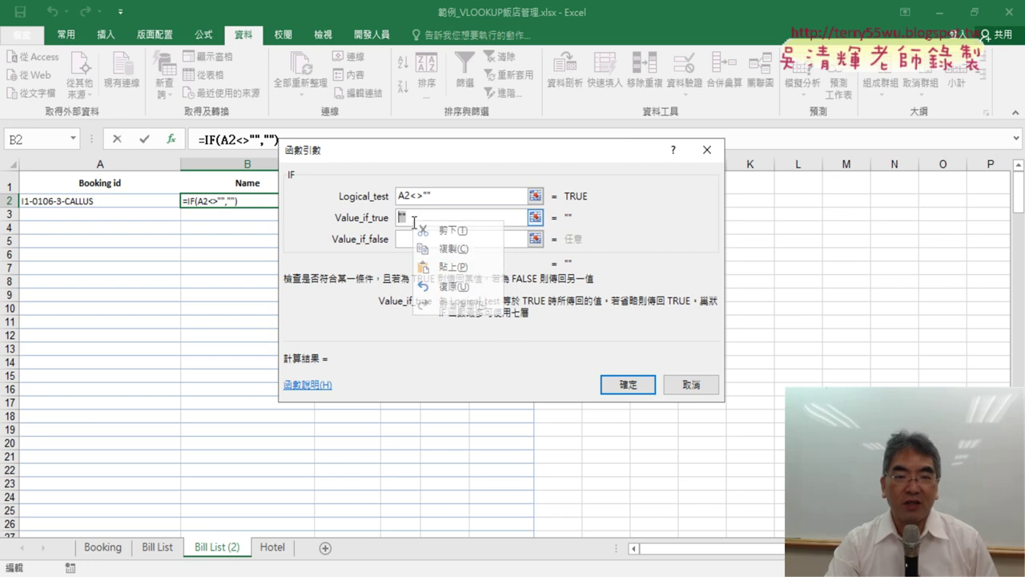
{"action": "left_click", "coordinate": [452, 271]}
{"action": "left_click_drag", "start_coordinate": [460, 222], "coordinate": [353, 203]}
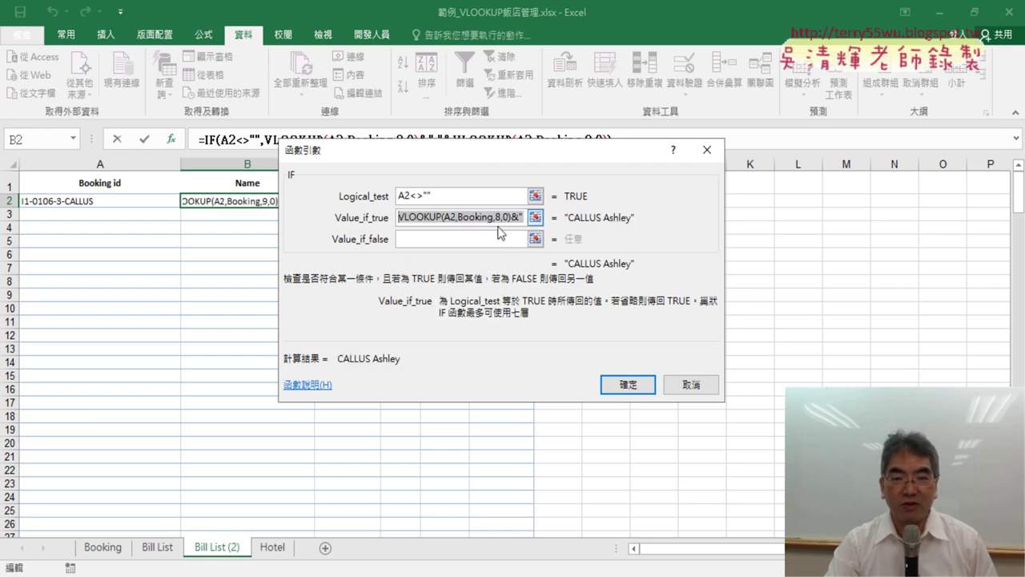
{"action": "left_click", "coordinate": [445, 240]}
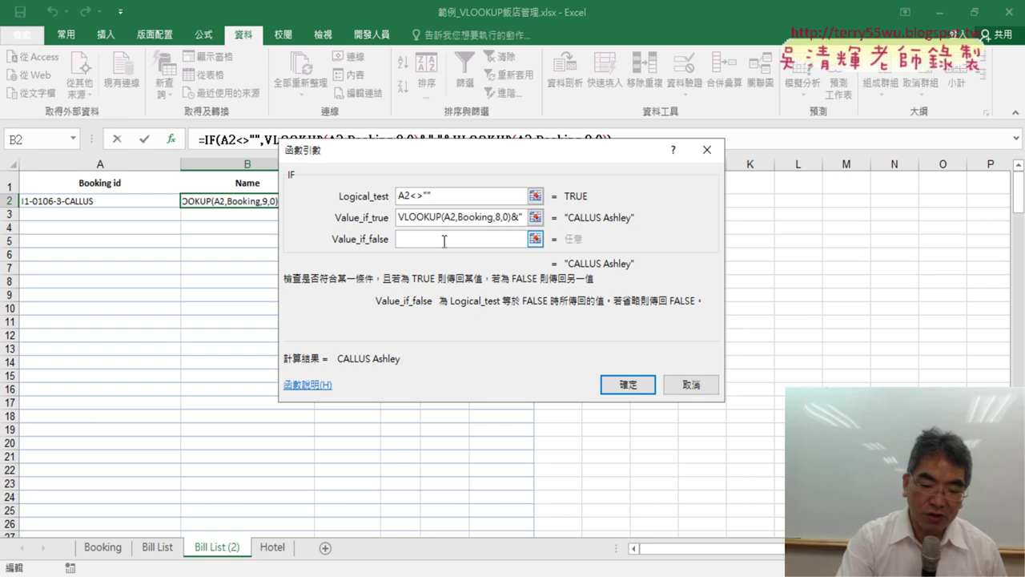
{"action": "type", "text": "\"\""}
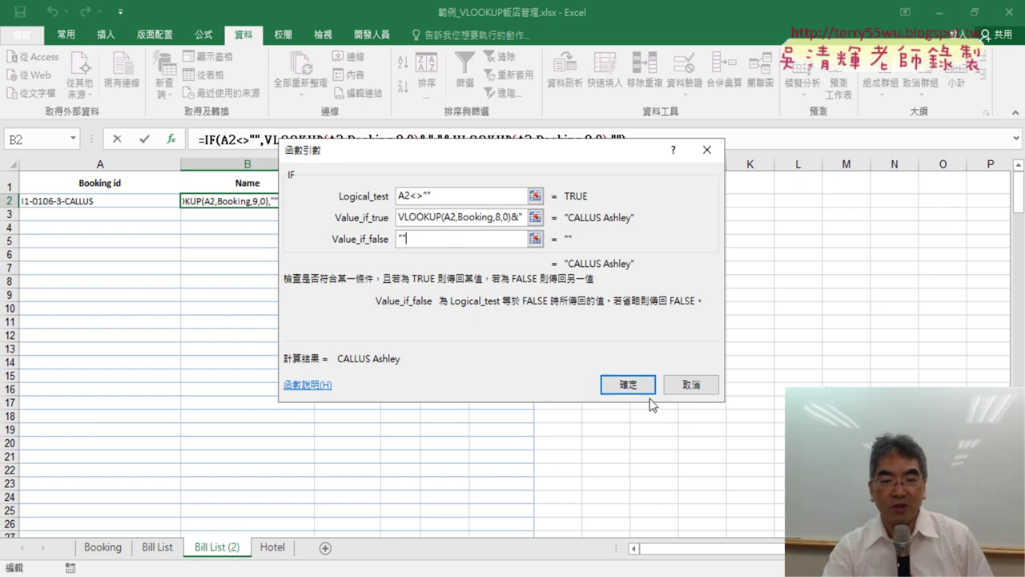
{"action": "left_click", "coordinate": [628, 385]}
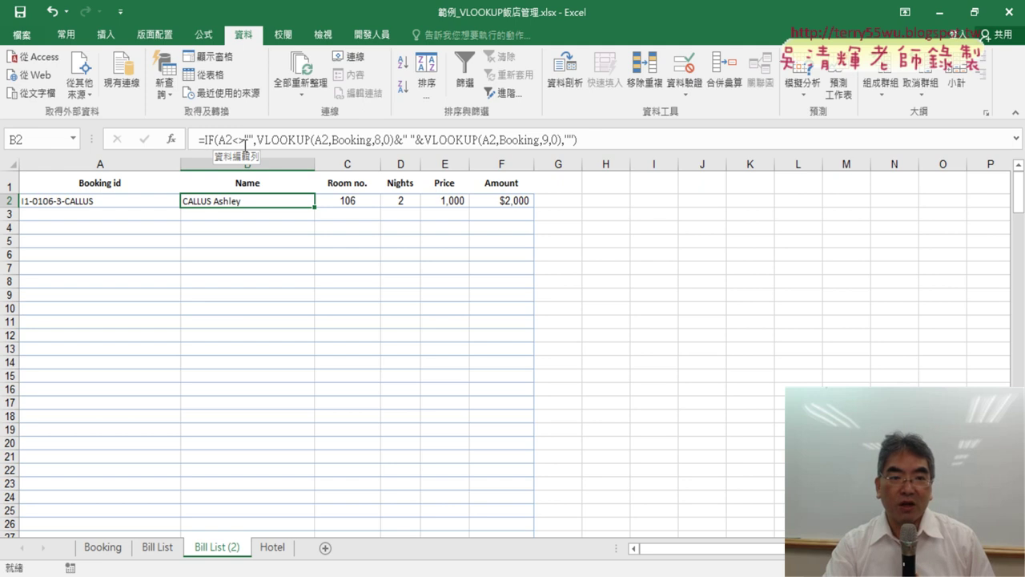
Inspect B2's IF formula and its A2<>"" test, then reopen its Function Arguments
{"action": "left_click", "coordinate": [373, 203]}
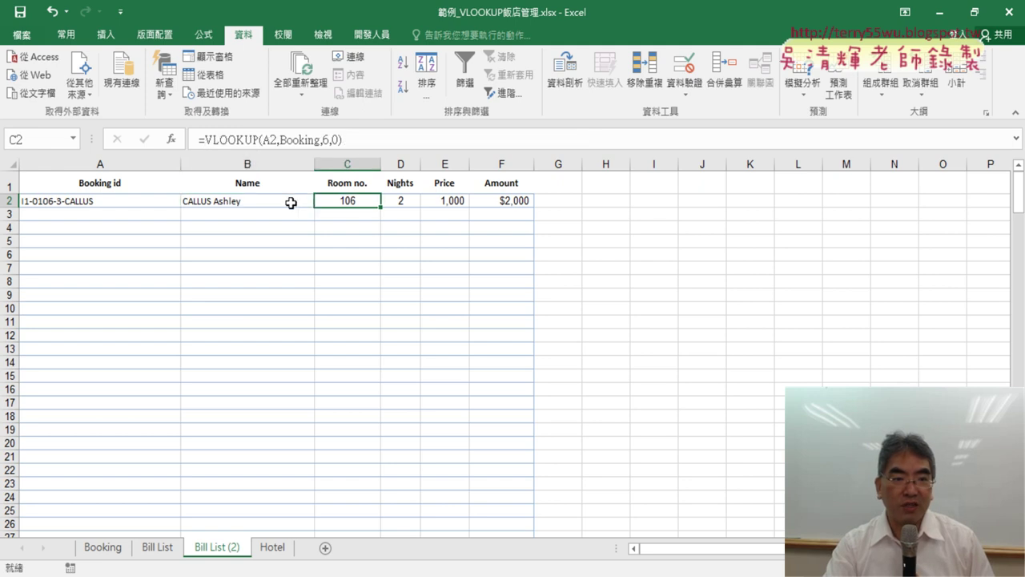
{"action": "left_click", "coordinate": [269, 201]}
{"action": "left_click_drag", "start_coordinate": [204, 139], "coordinate": [252, 143]}
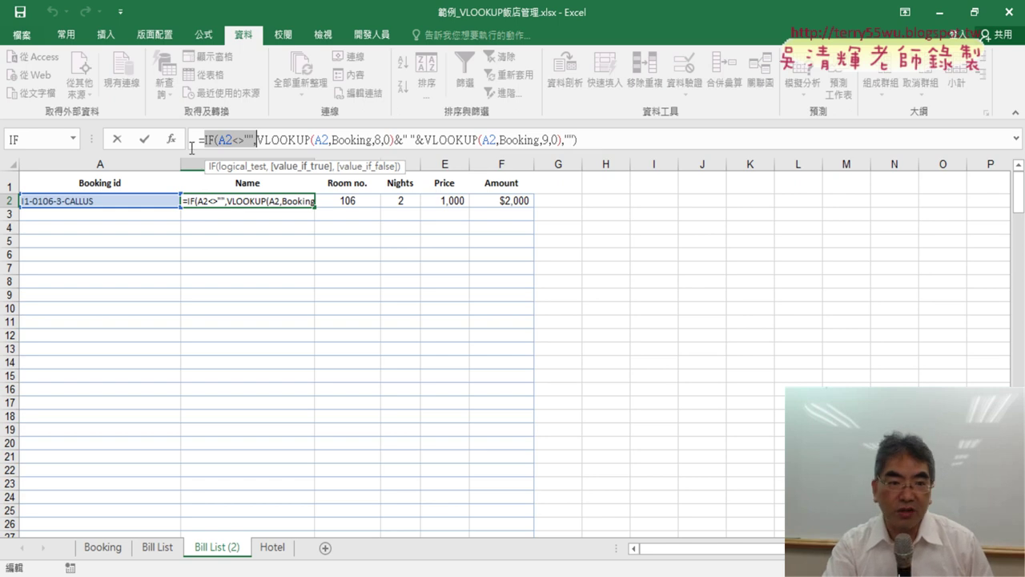
{"action": "left_click", "coordinate": [116, 139]}
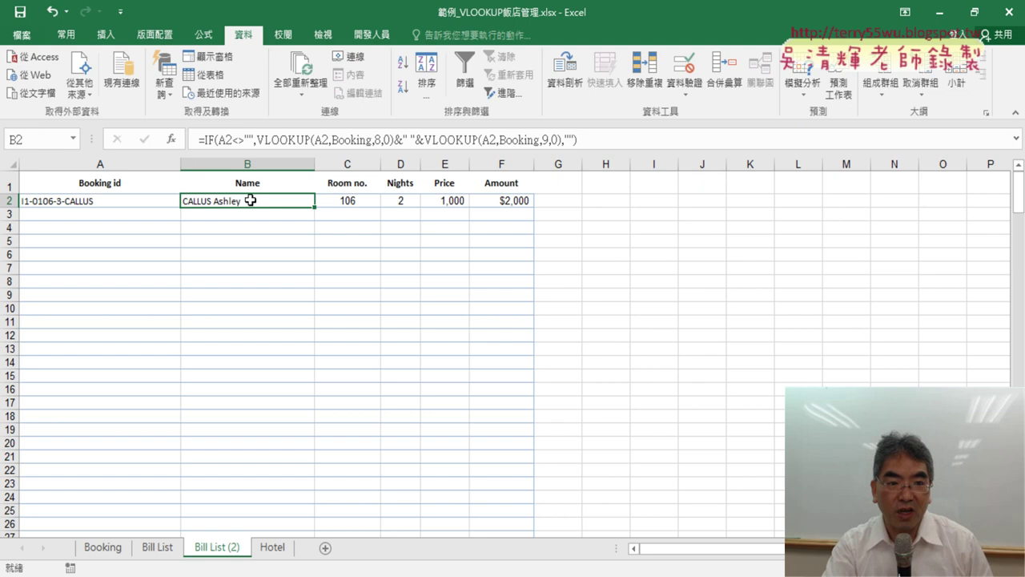
{"action": "left_click", "coordinate": [220, 141]}
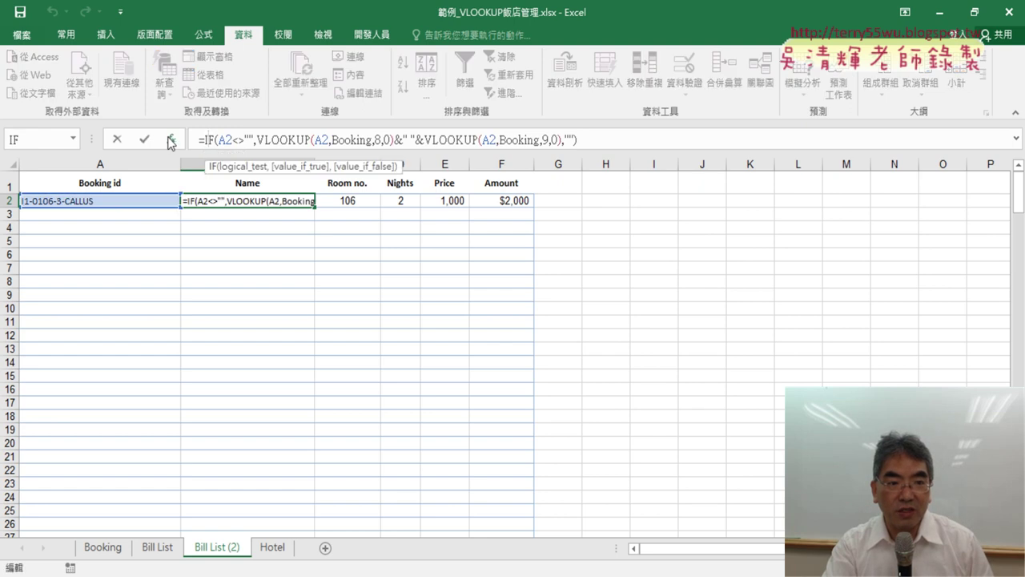
{"action": "left_click", "coordinate": [170, 139]}
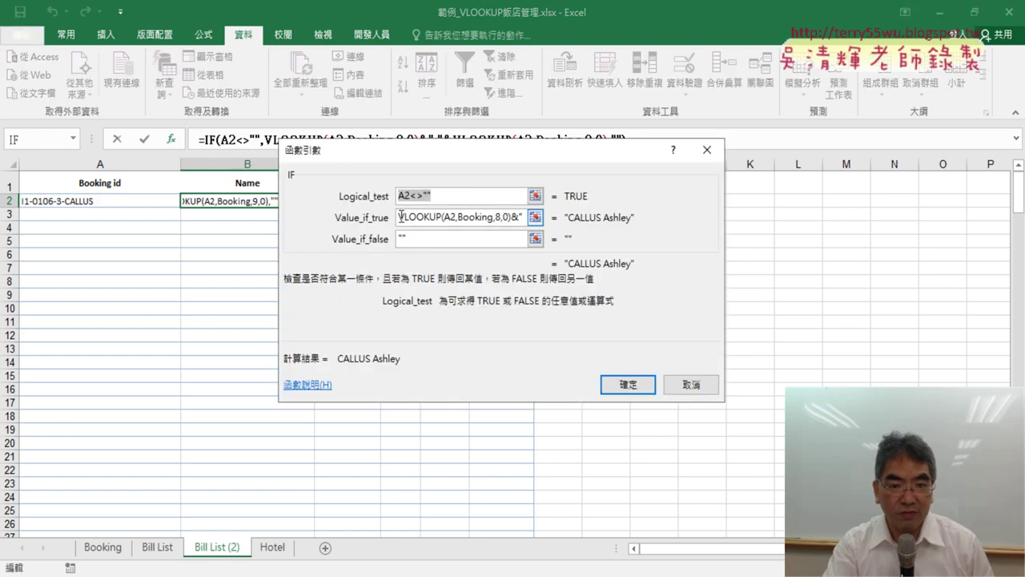
Replace Value_if_true with "" as a trial, then cancel to discard it
{"action": "left_click_drag", "start_coordinate": [401, 217], "coordinate": [529, 217]}
{"action": "key", "text": "BackSpace"}
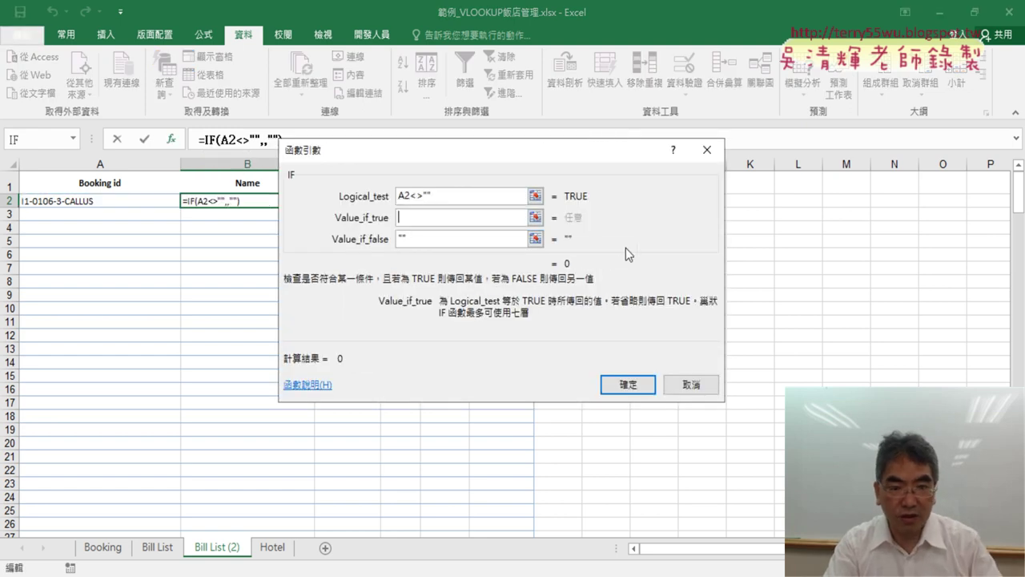
{"action": "key", "text": "Tab"}
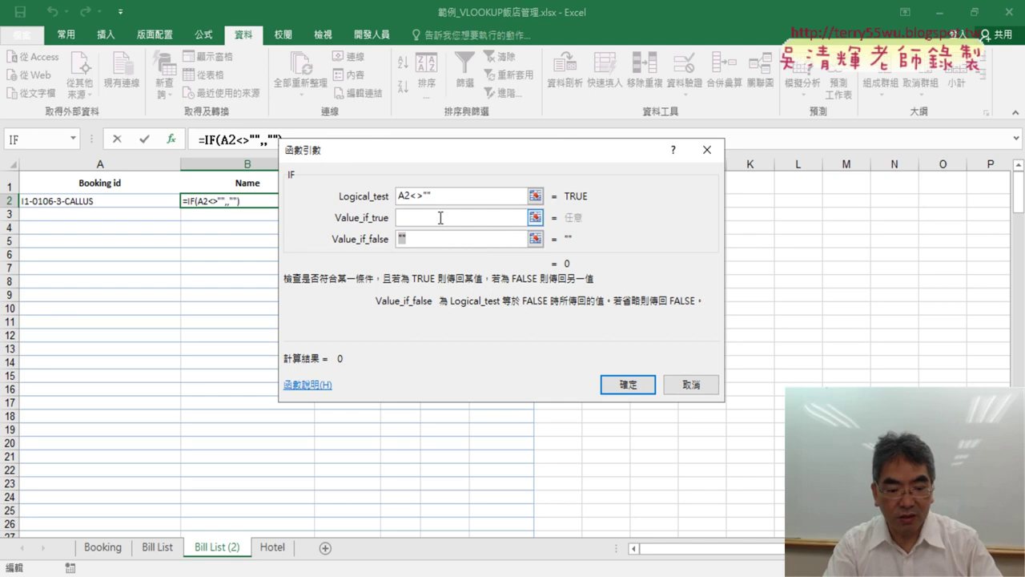
{"action": "left_click", "coordinate": [439, 218]}
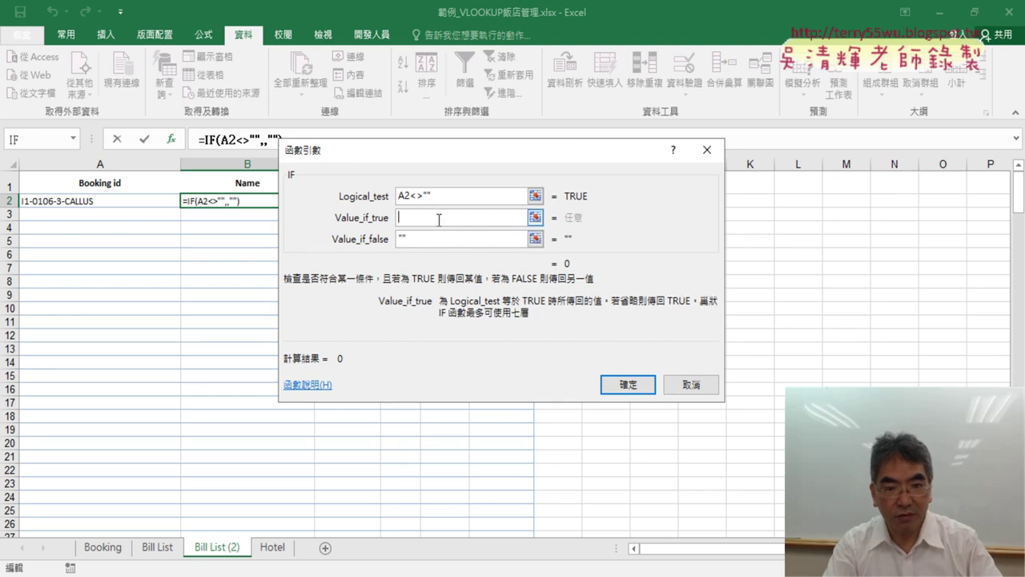
{"action": "type", "text": "\"\""}
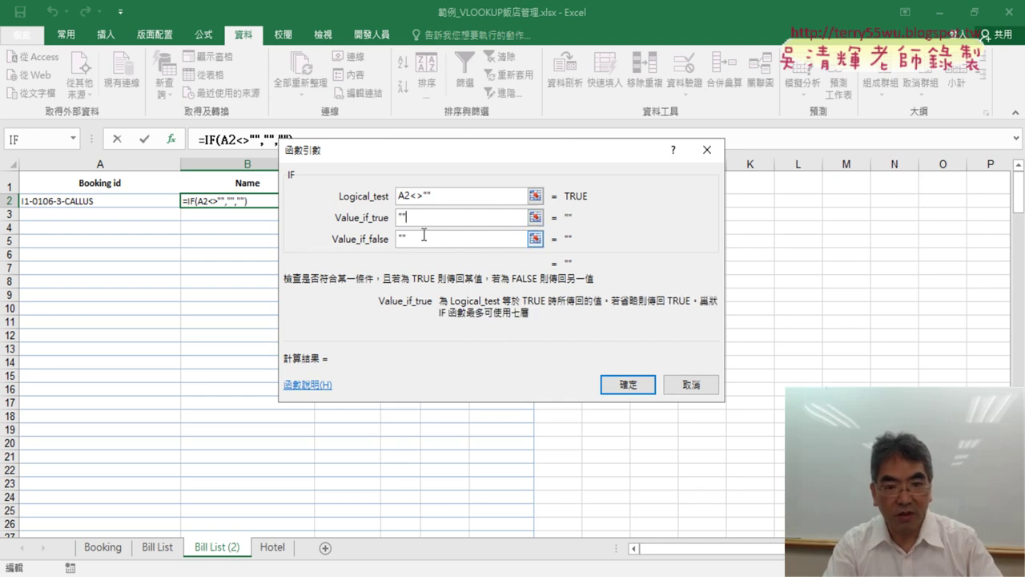
{"action": "left_click", "coordinate": [688, 384]}
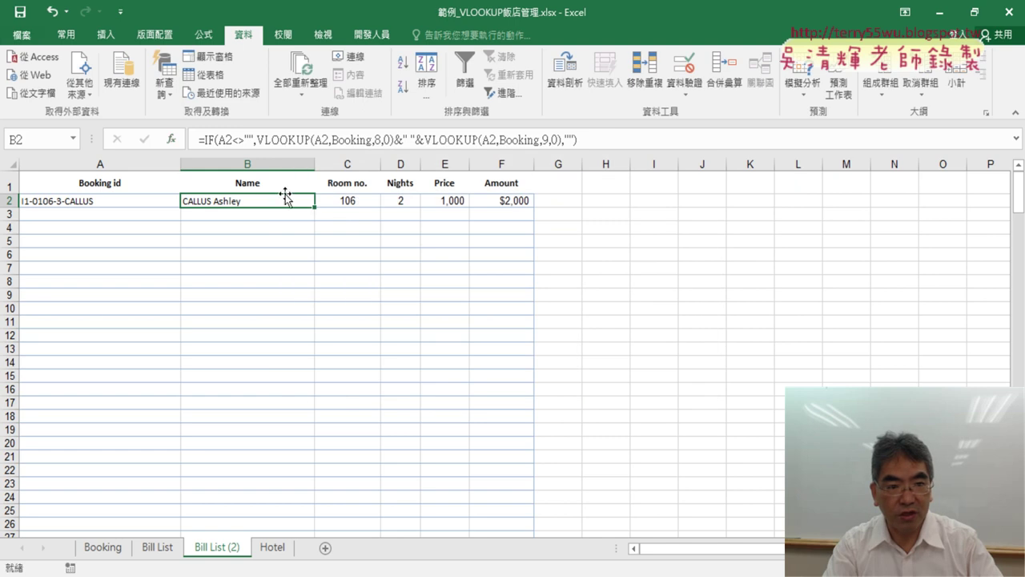
Reopen the IF arguments, select the true-result lookup, then close with Esc unchanged
{"action": "left_click", "coordinate": [214, 140]}
{"action": "left_click", "coordinate": [171, 139]}
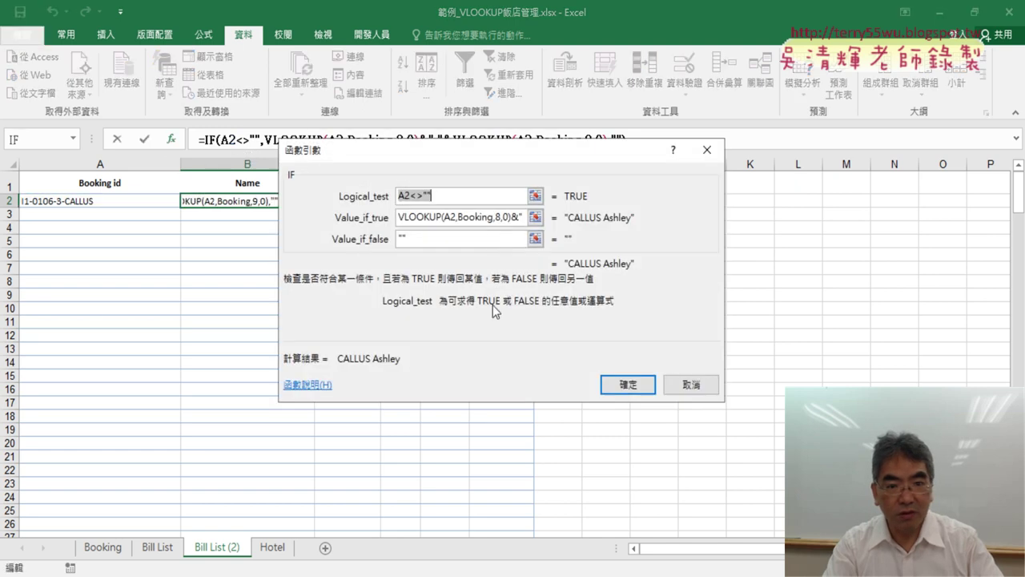
{"action": "left_click", "coordinate": [505, 217]}
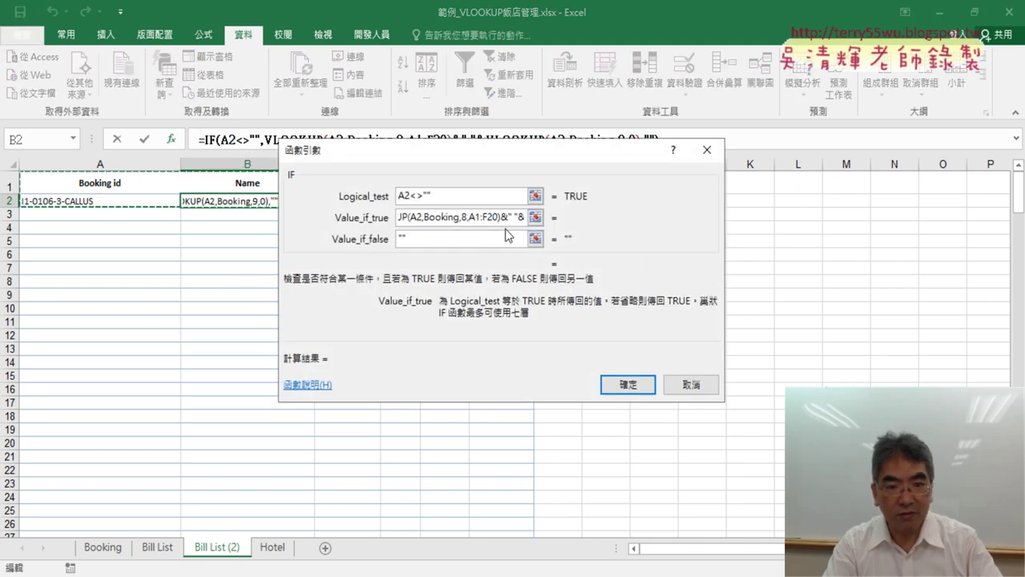
{"action": "left_click", "coordinate": [399, 218]}
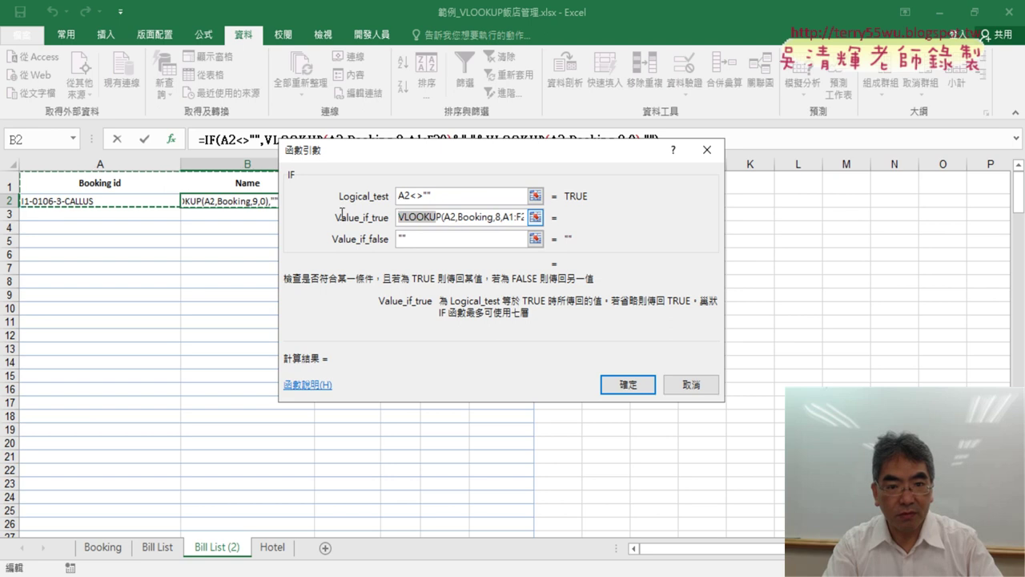
{"action": "left_click_drag", "start_coordinate": [399, 217], "coordinate": [755, 236]}
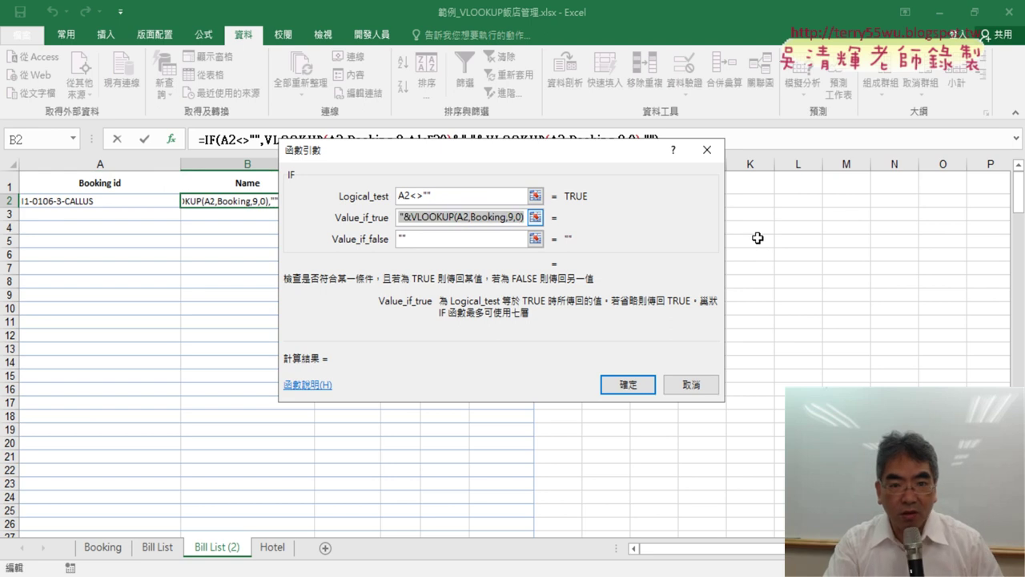
{"action": "left_click_drag", "start_coordinate": [512, 175], "coordinate": [656, 175]}
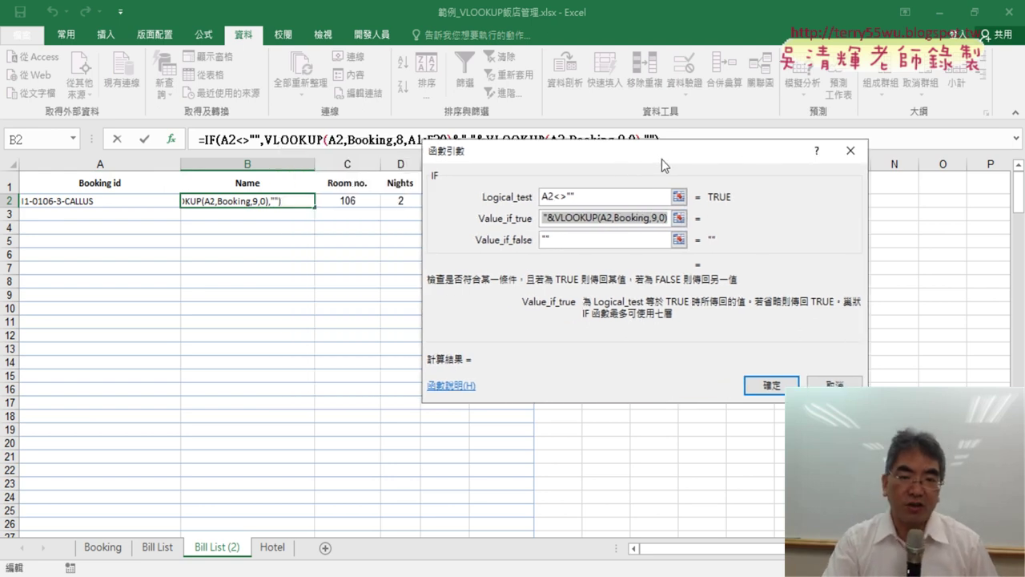
{"action": "left_click", "coordinate": [94, 207]}
{"action": "key", "text": "Escape"}
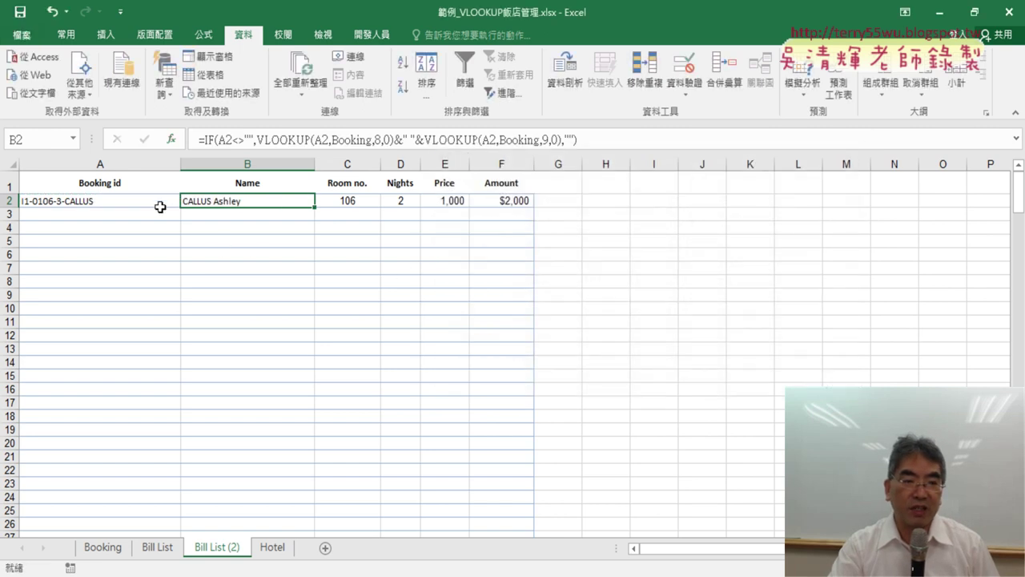
{"action": "left_click", "coordinate": [160, 201]}
{"action": "left_click", "coordinate": [187, 203]}
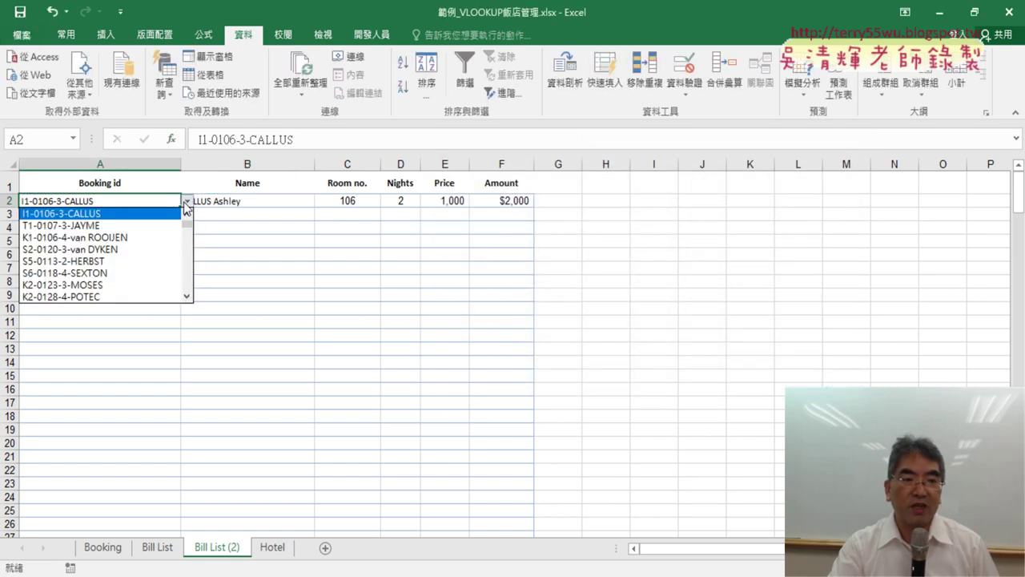
{"action": "left_click", "coordinate": [187, 203]}
{"action": "left_click", "coordinate": [215, 201]}
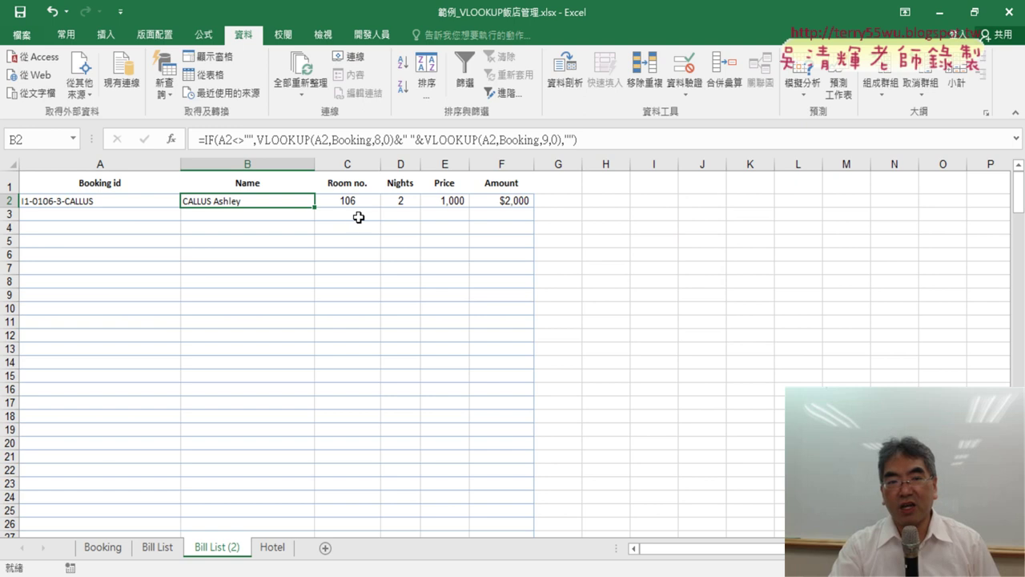